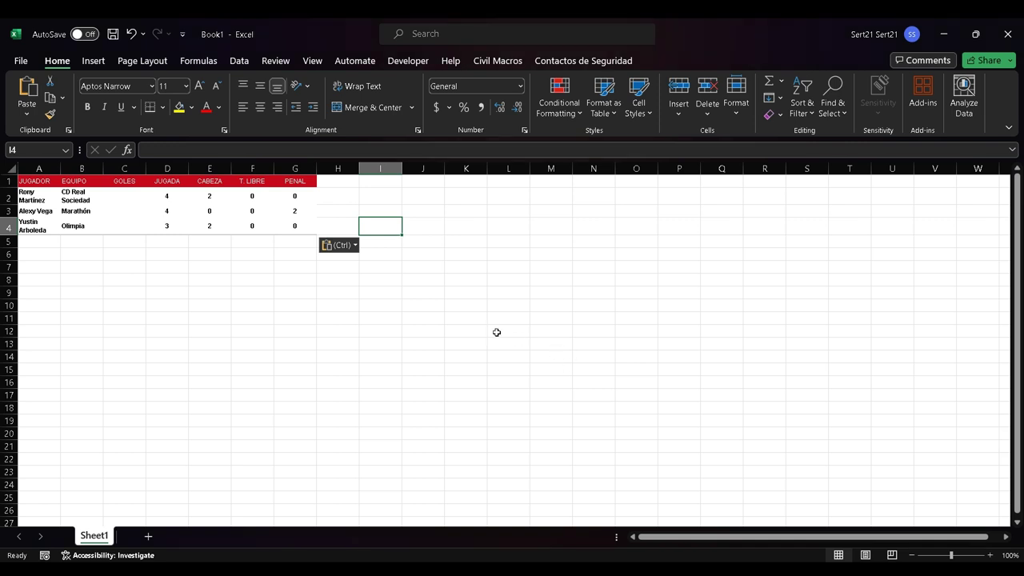
Type the labels 'Column 1', 'Column 2' and 'Search Value' into cells I1, I2 and I3.
key("Up")
key("Up")
key("Up")
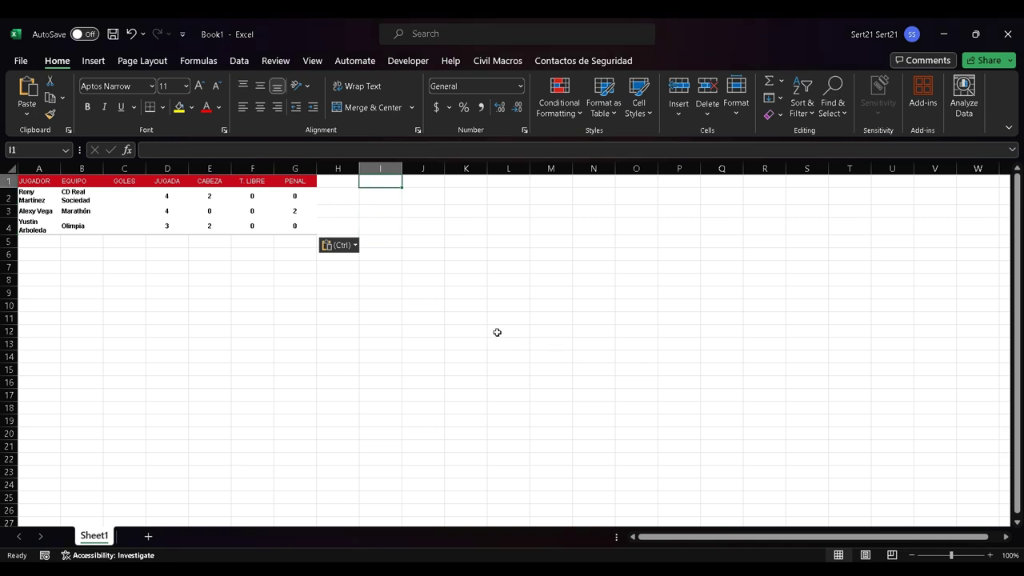
type("Column 1")
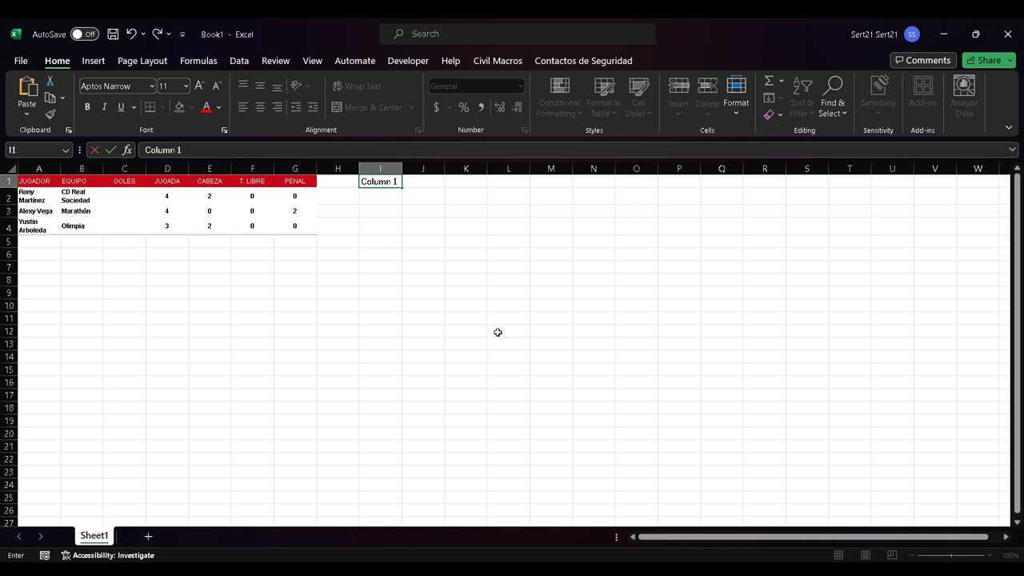
key("Return")
type("Col")
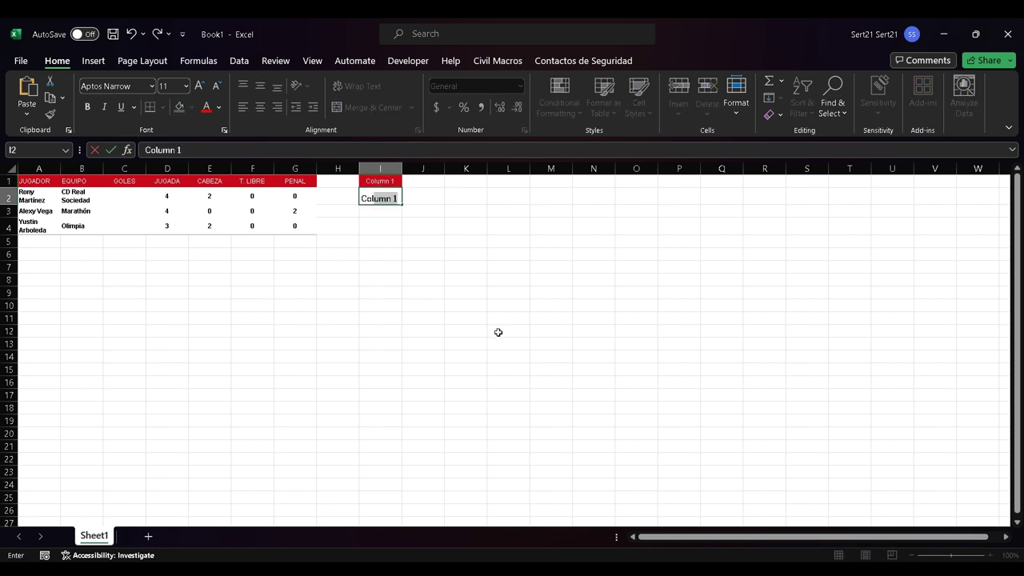
type("umn 2")
key("Return")
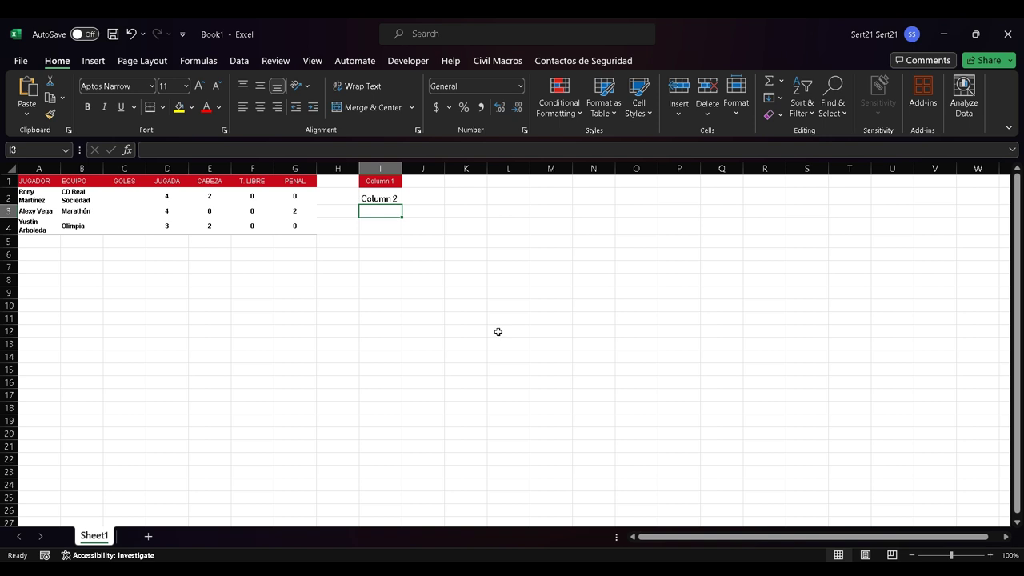
type("Search")
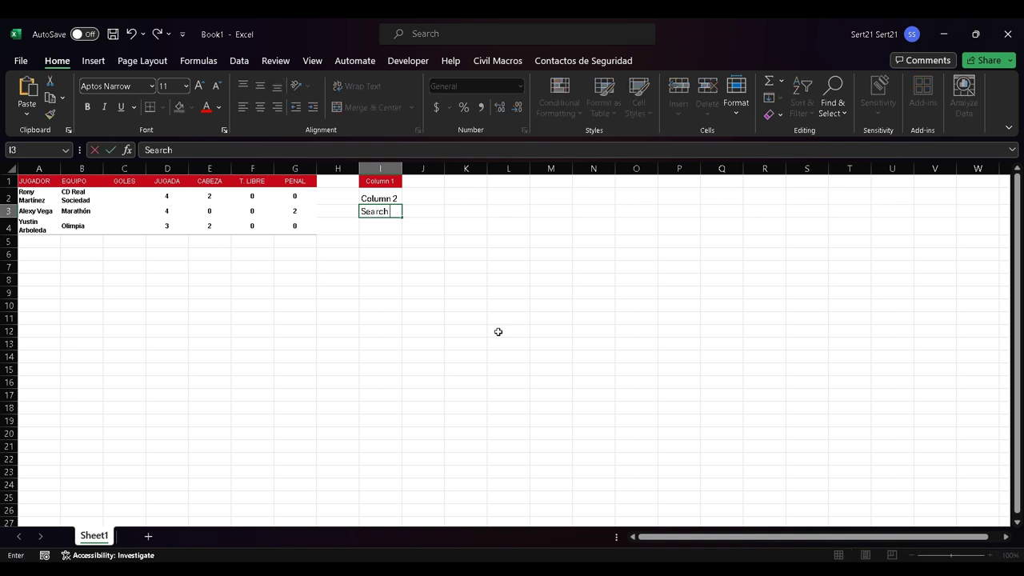
type(" Value")
key("Up")
key("Up")
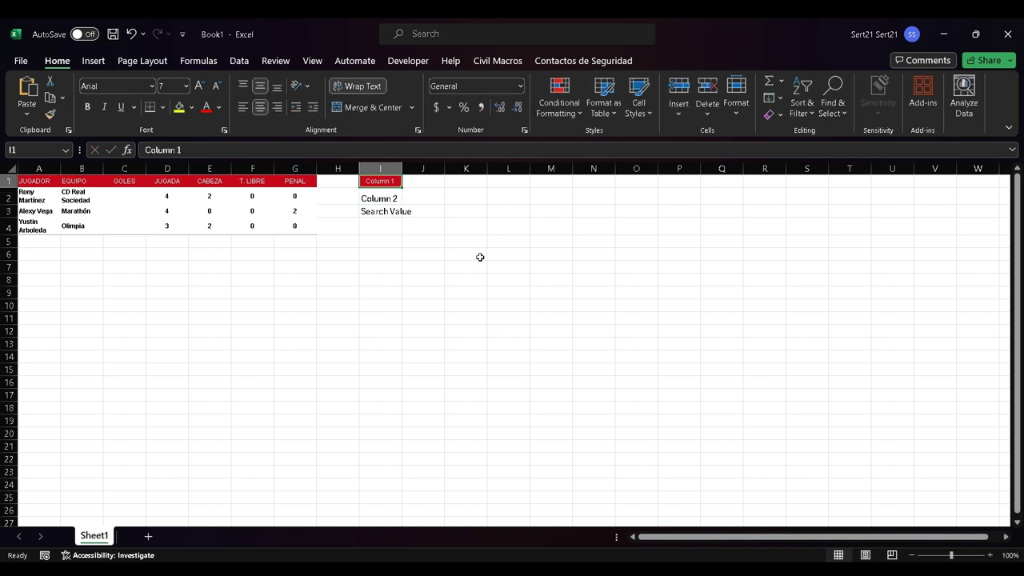
Autofit column I, then set I1:I3 to No Fill with Automatic font colour.
double_click(402, 168)
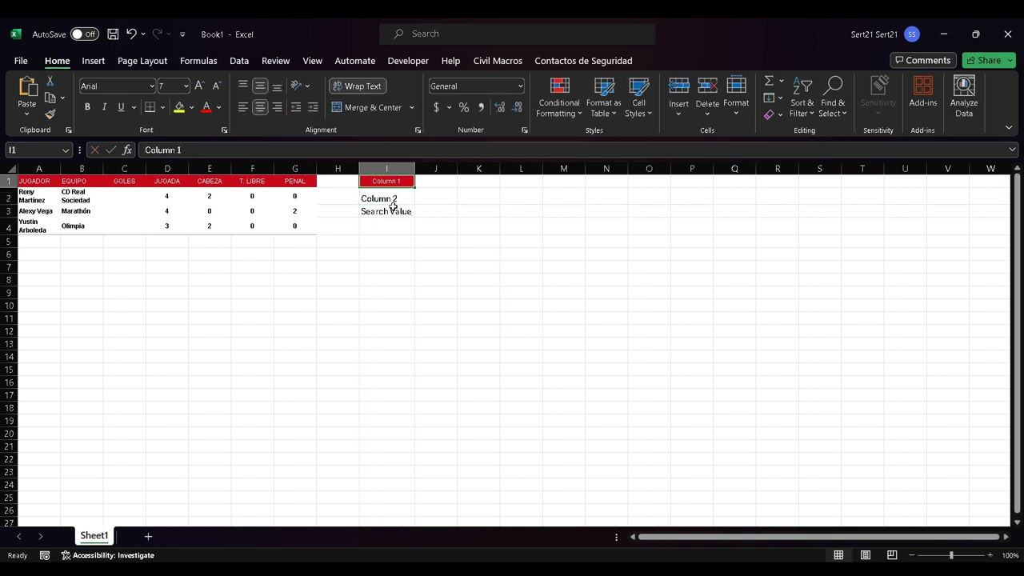
left_click_drag(391, 199, 391, 211)
left_click(191, 107)
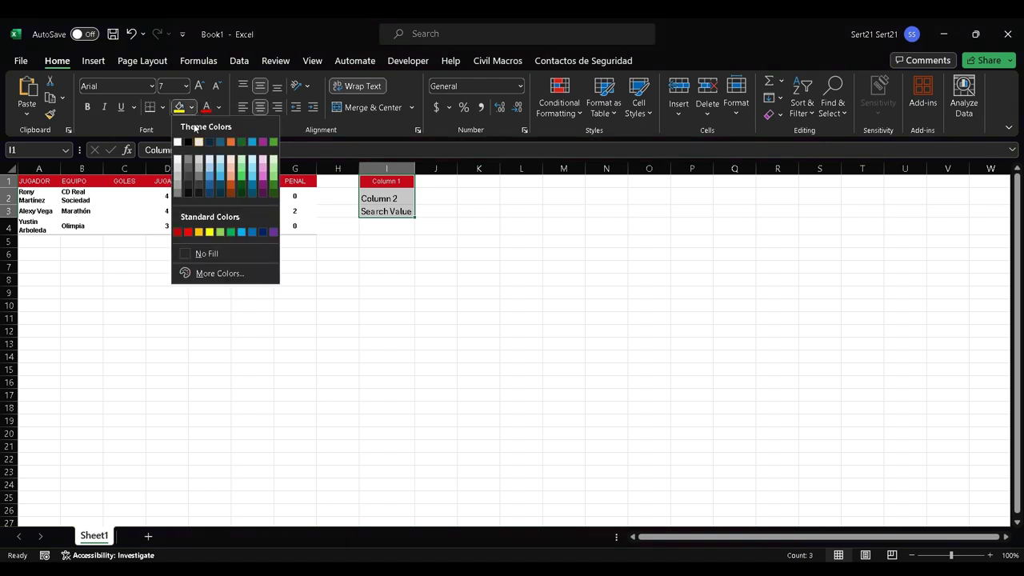
left_click(207, 252)
left_click(217, 109)
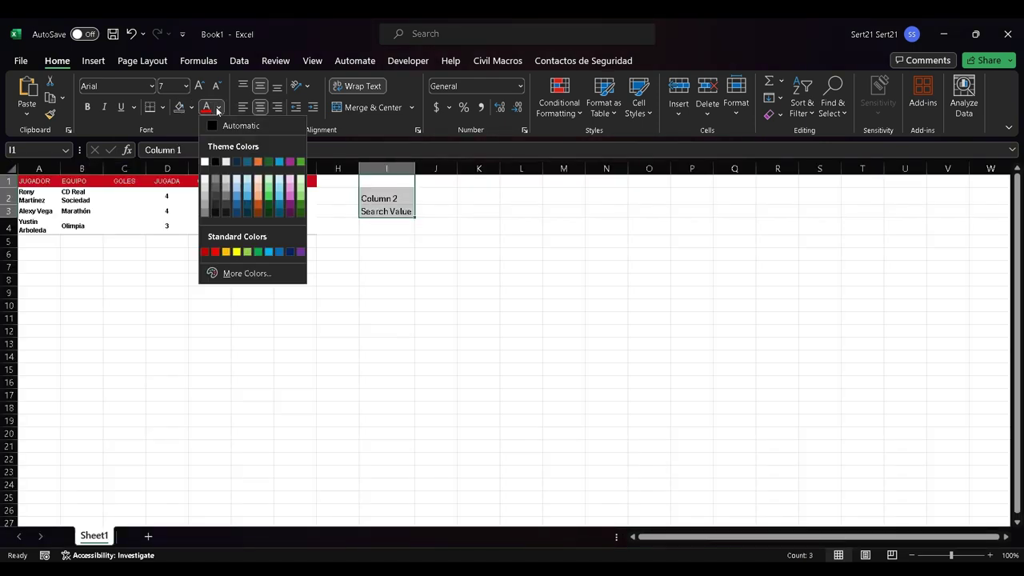
left_click(216, 126)
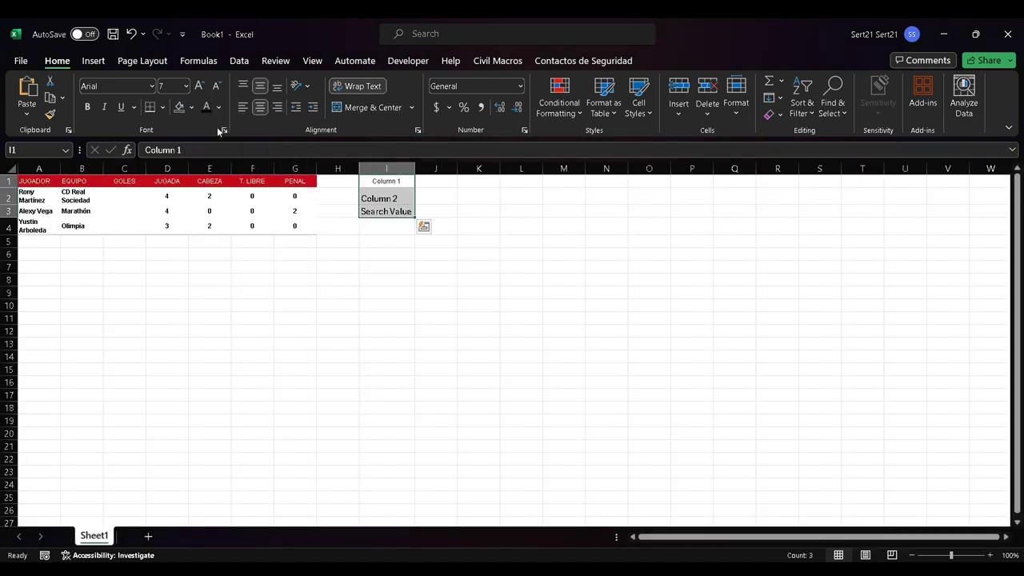
Format-paint I2's plain formatting onto the 'Column 1' label in I1.
left_click(388, 197)
left_click(51, 116)
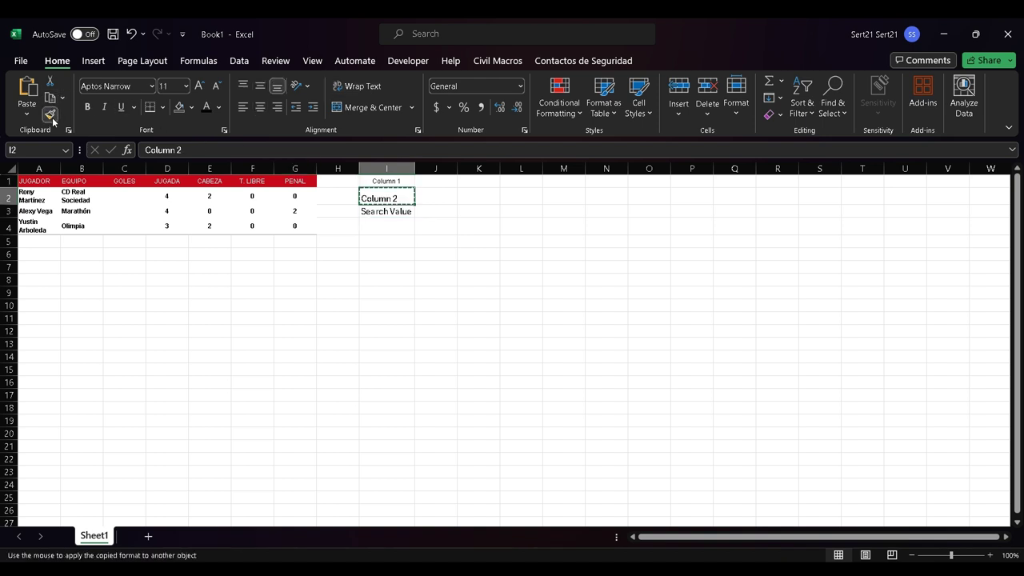
key("Up")
key("Return")
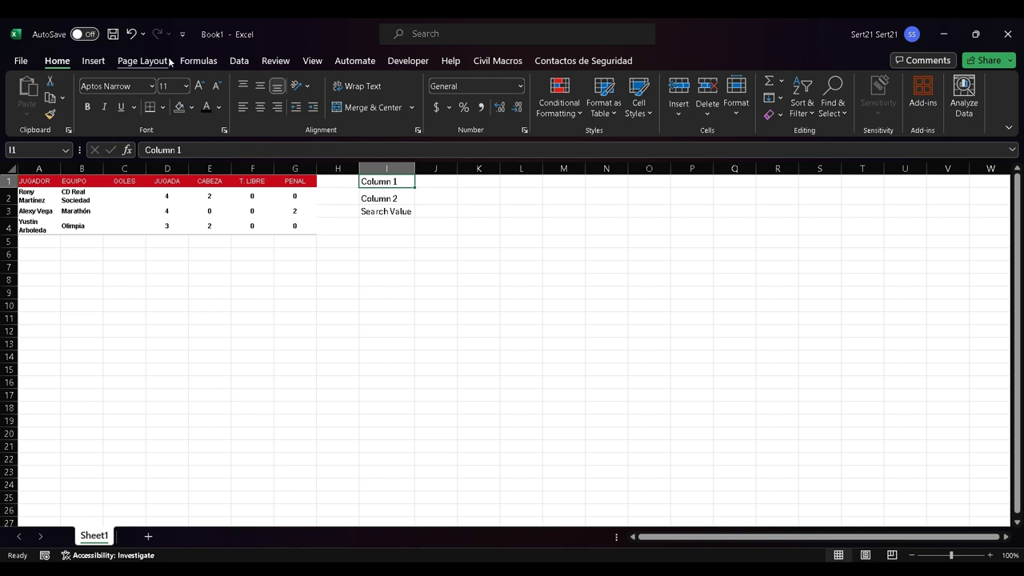
Define the name JUGADOR for A2:A4 and EQUIPO for B2:B4 from the Formulas tab.
left_click(199, 61)
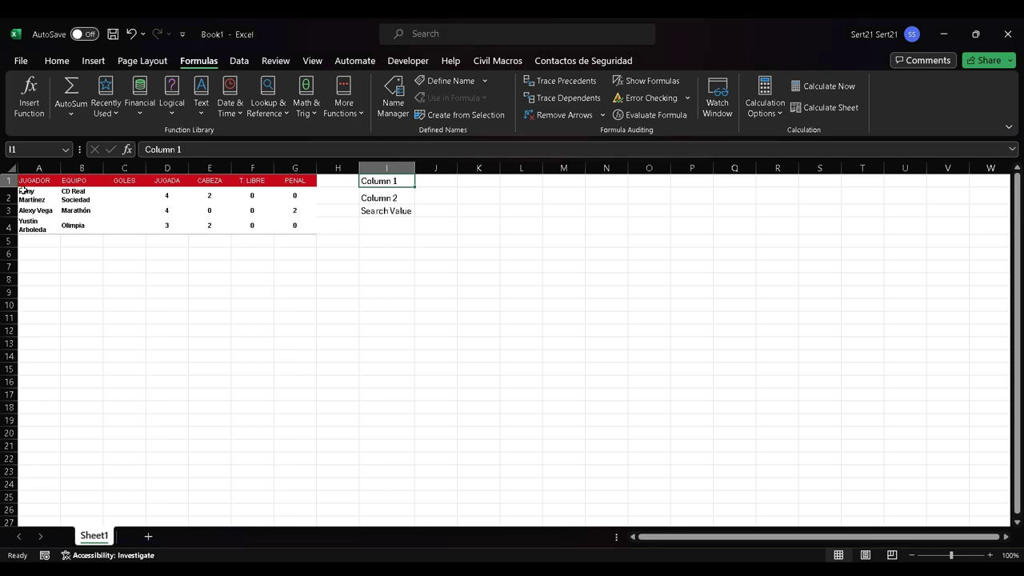
left_click_drag(24, 192, 24, 224)
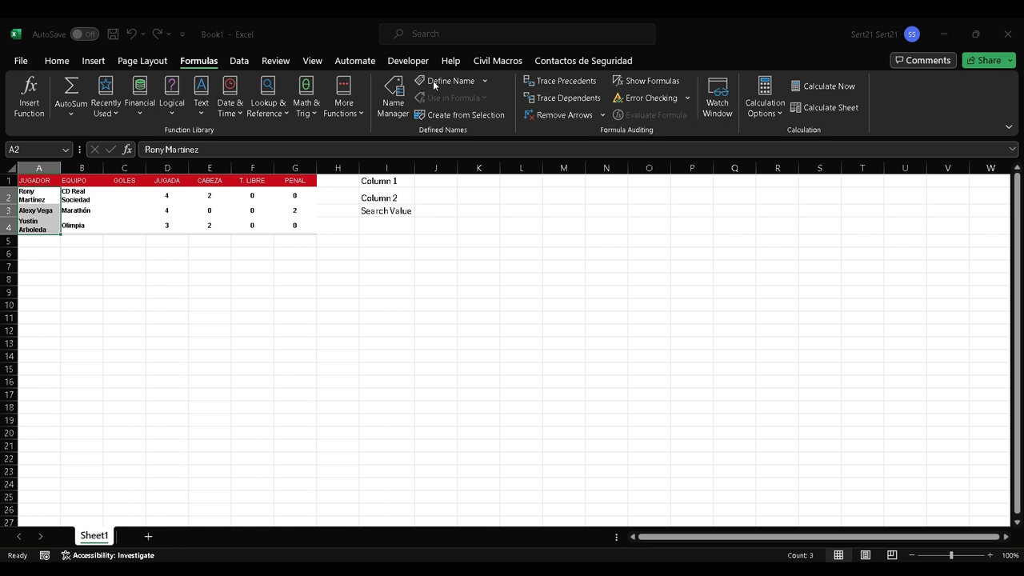
key("Return")
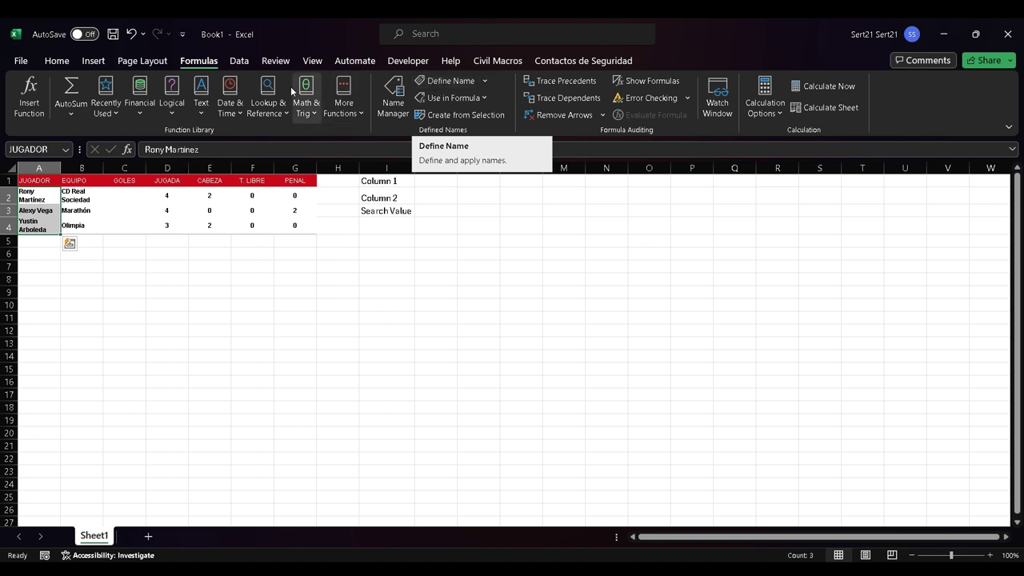
left_click_drag(80, 192, 80, 226)
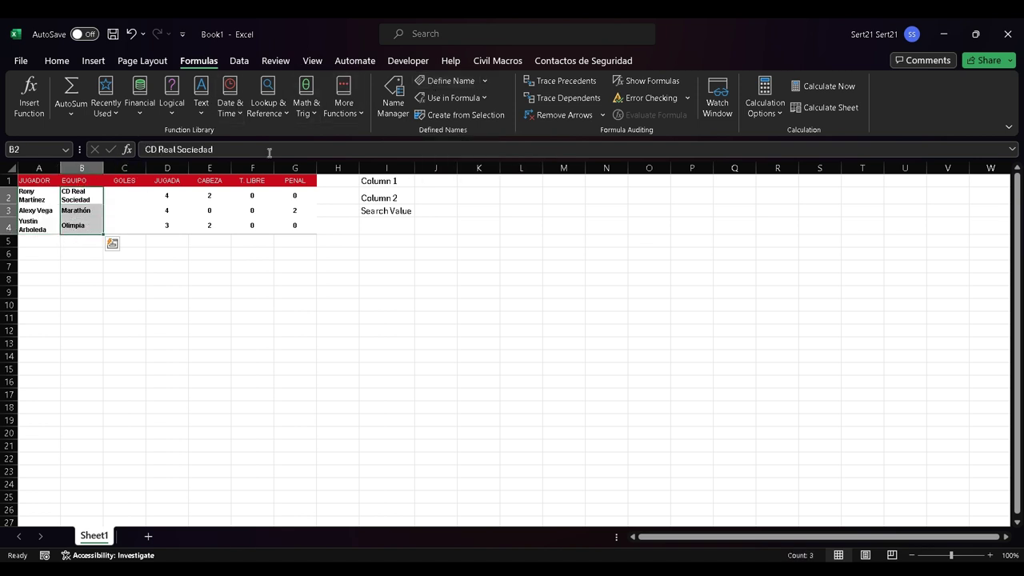
left_click(455, 84)
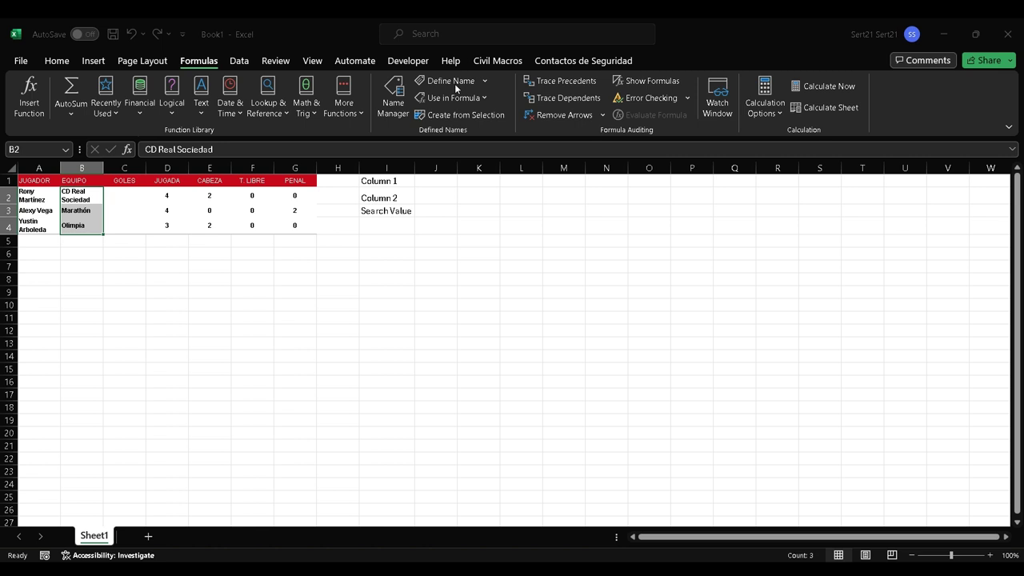
key("Return")
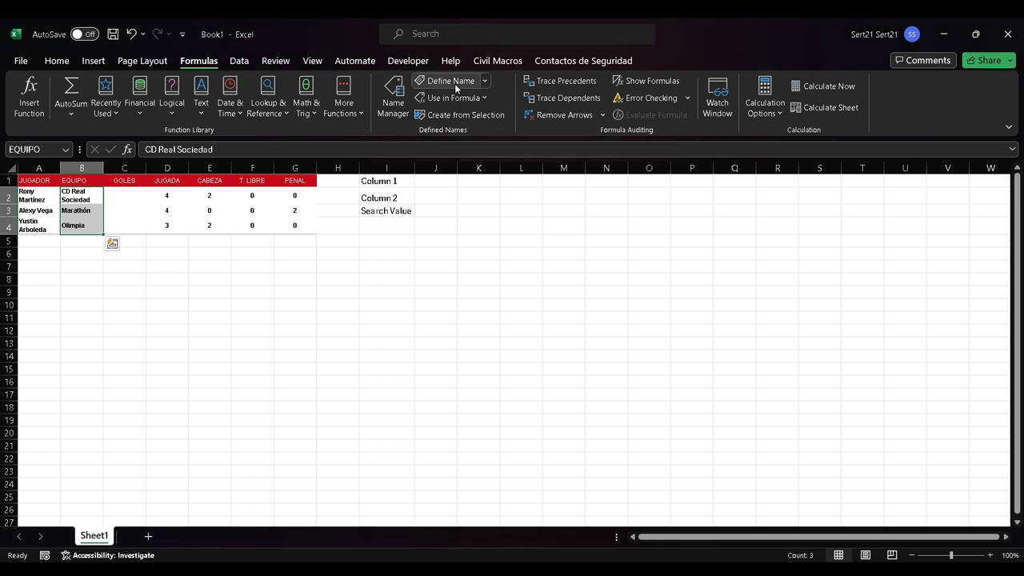
Name the C2:C4 range GOLES and the D2:D4 range JUGADA.
left_click_drag(124, 192, 120, 224)
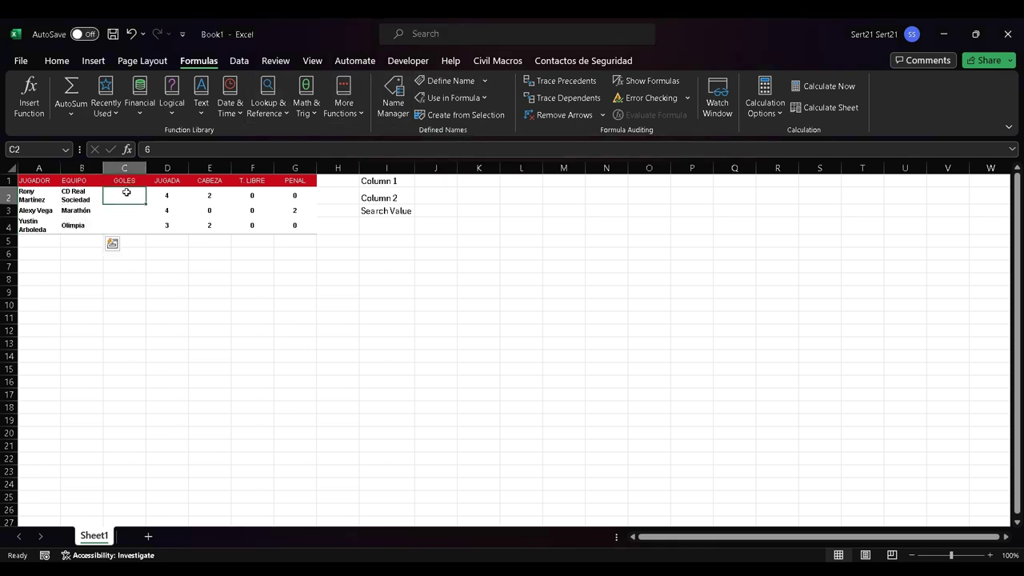
left_click(450, 83)
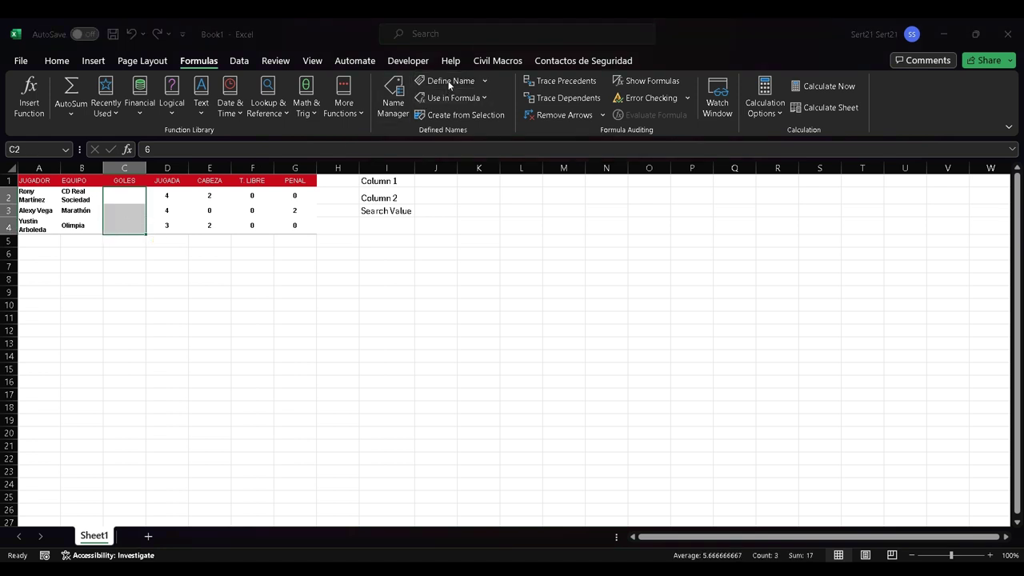
key("Return")
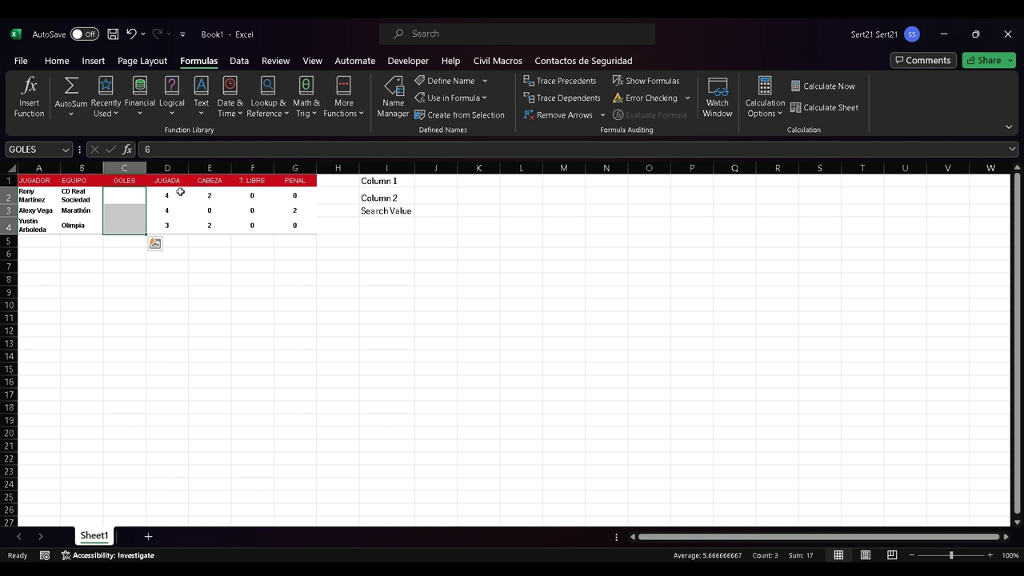
left_click_drag(177, 192, 177, 224)
left_click(451, 82)
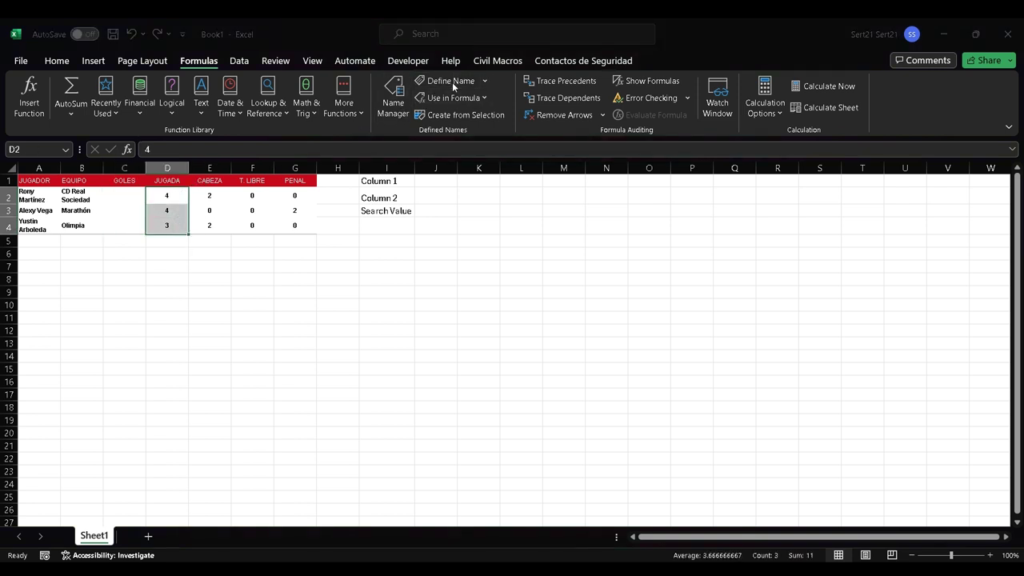
key("Return")
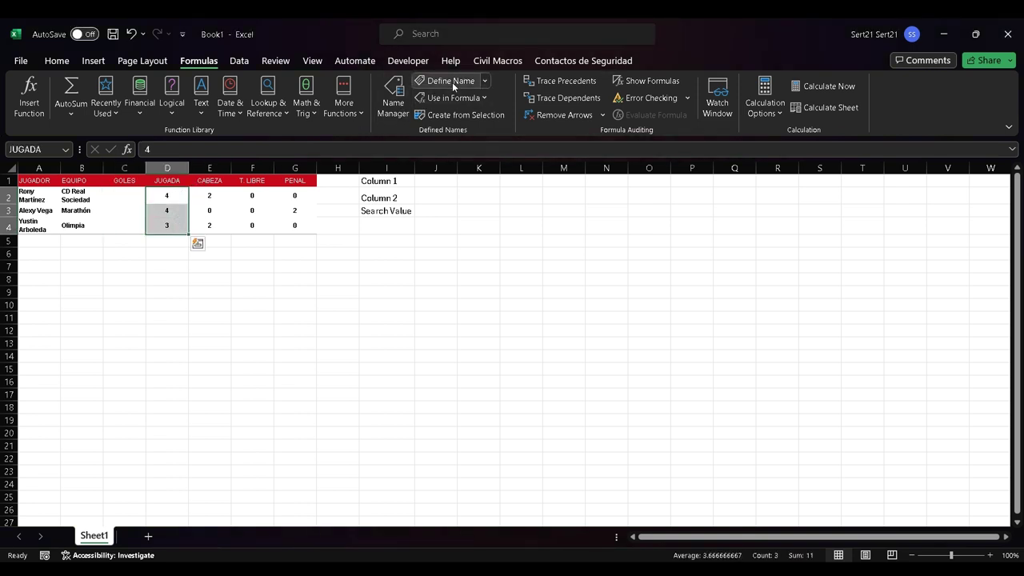
Name E2:E4 CABEZA, F2:F4 T._LIBRE and G2:G4 PENAL.
left_click_drag(211, 196, 211, 224)
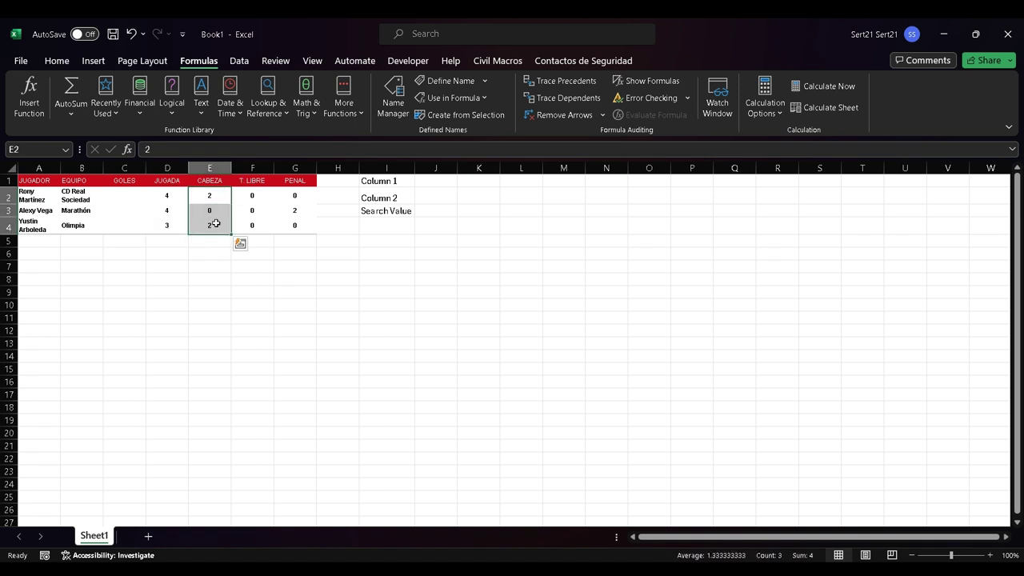
left_click(441, 84)
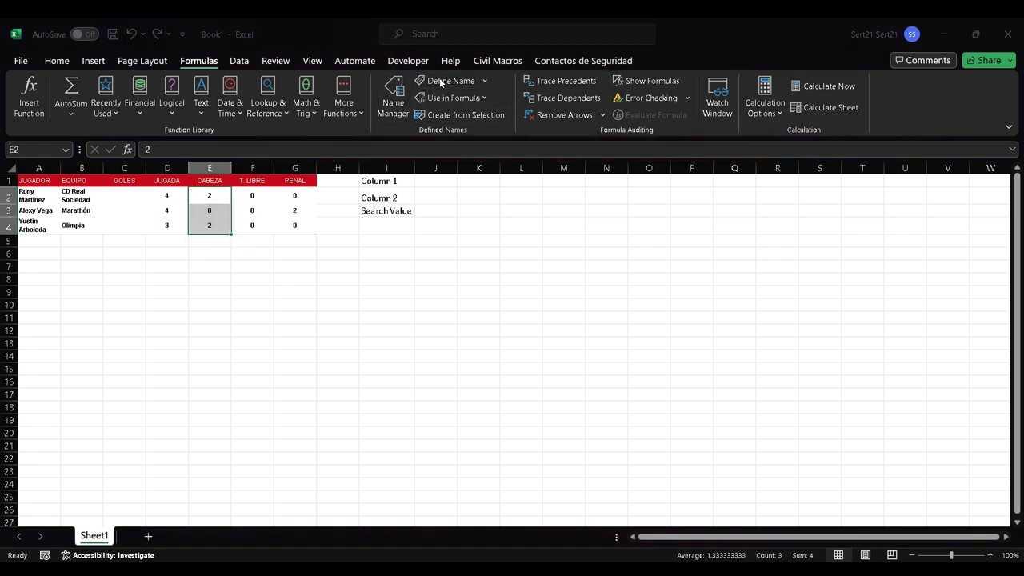
key("Return")
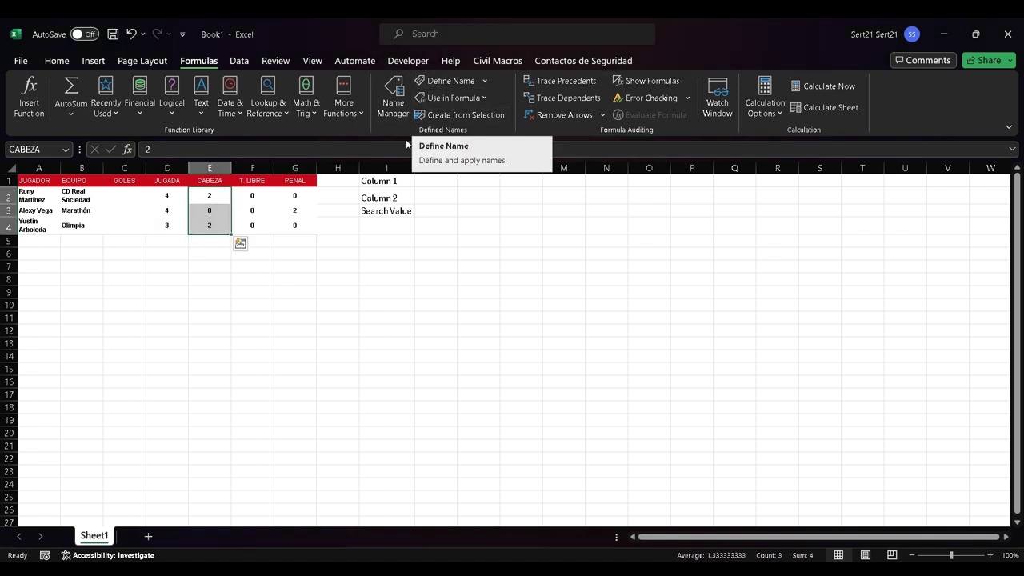
left_click_drag(252, 196, 250, 228)
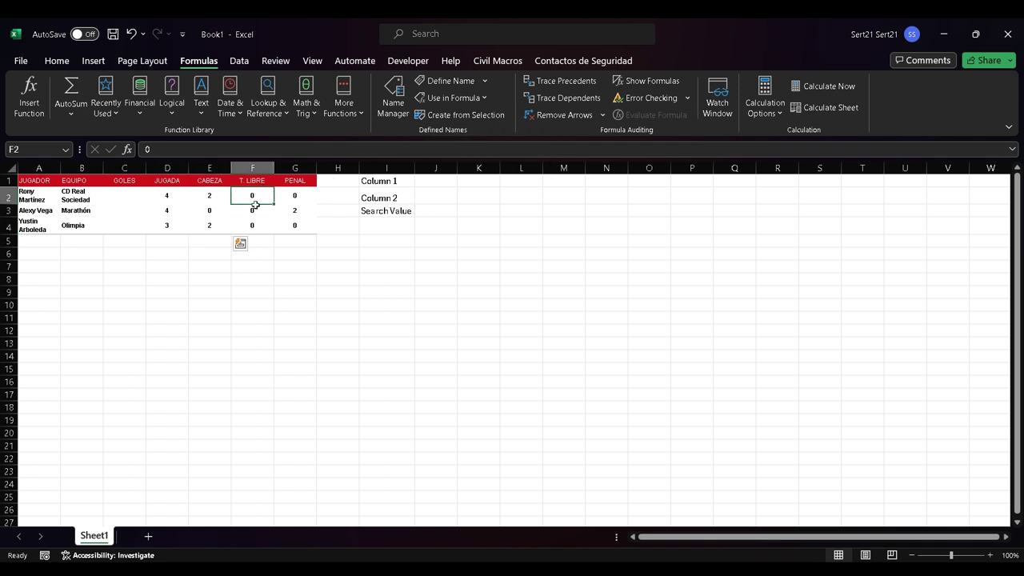
left_click(433, 86)
key("Return")
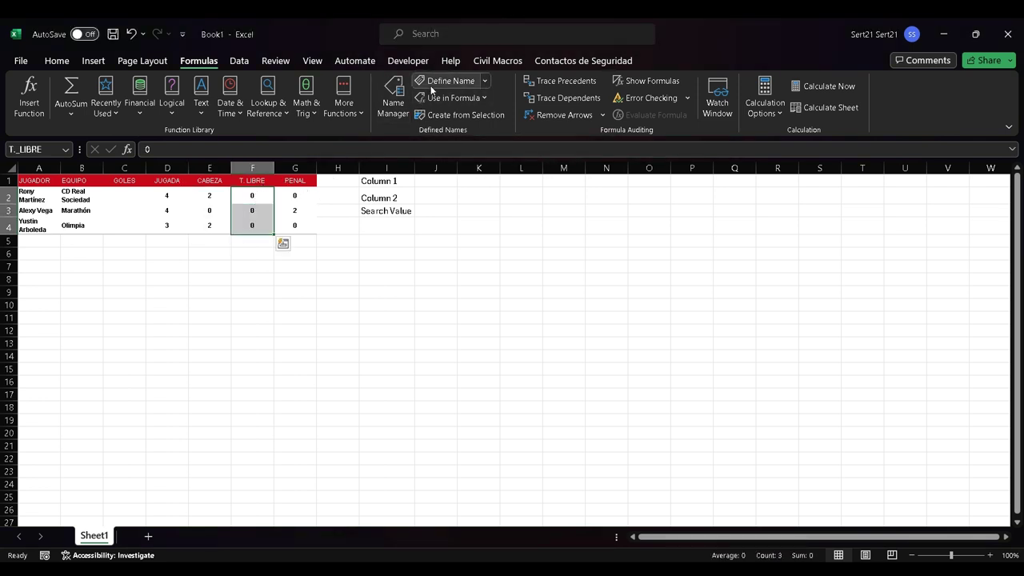
left_click_drag(296, 196, 296, 226)
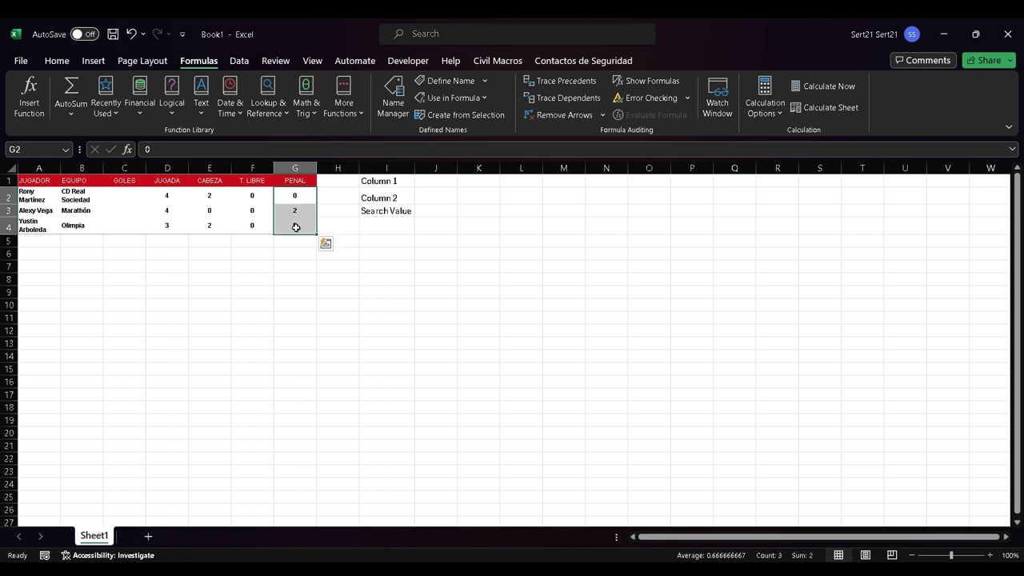
left_click(444, 83)
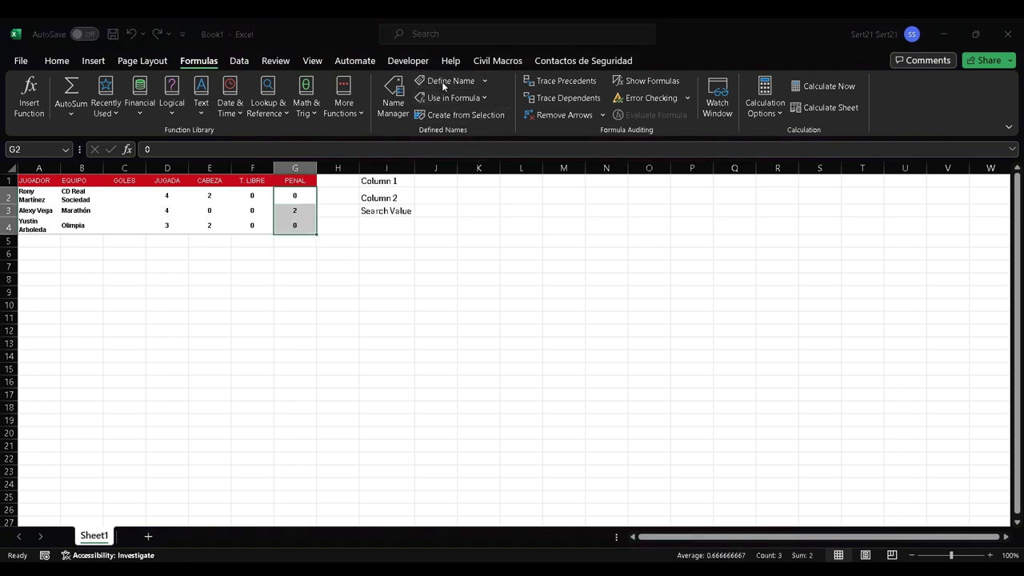
key("Return")
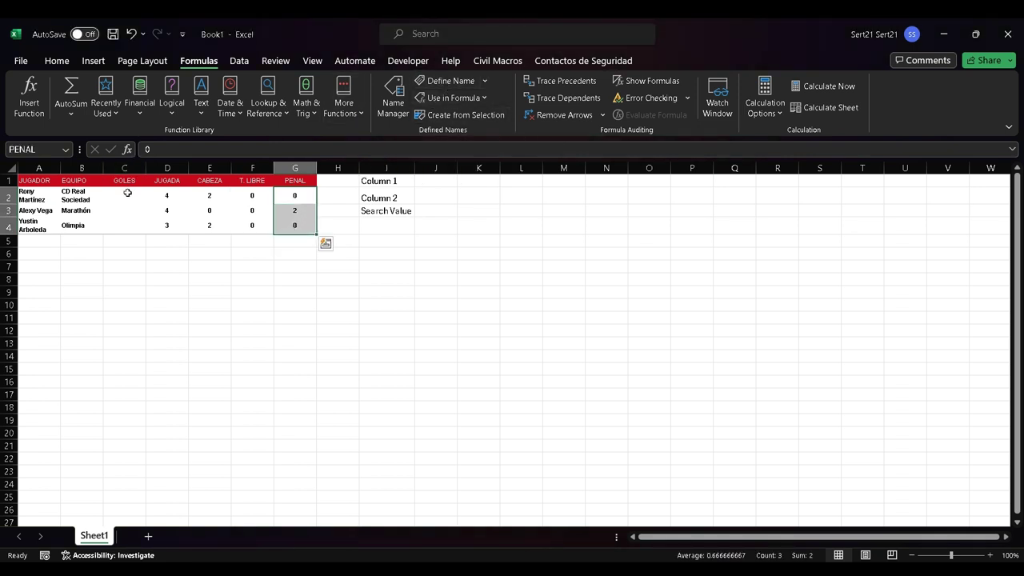
left_click_drag(127, 193, 119, 223)
Make the GOLES values black and give J1 a validation list sourced from A1:G1.
left_click(54, 61)
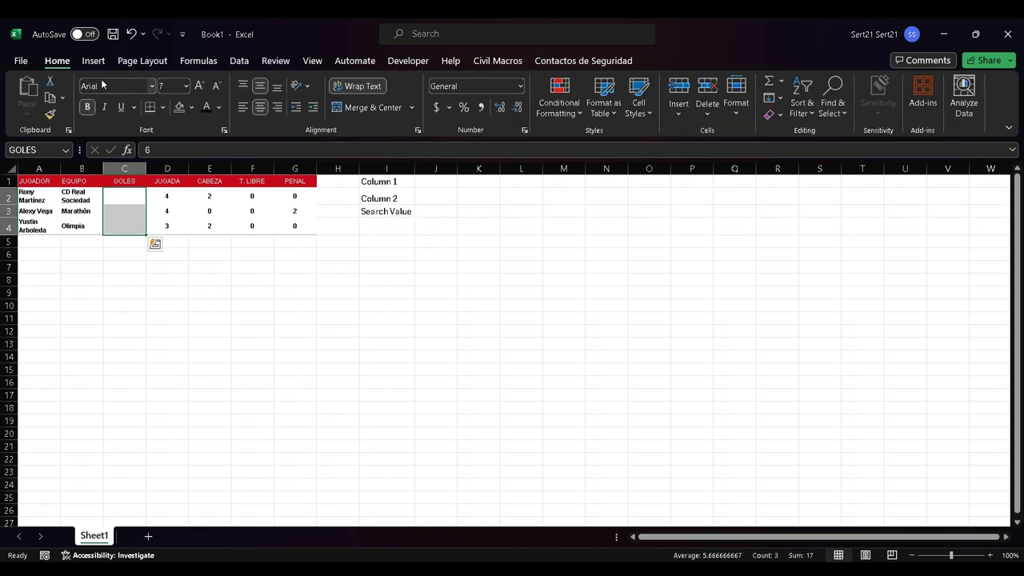
left_click(206, 106)
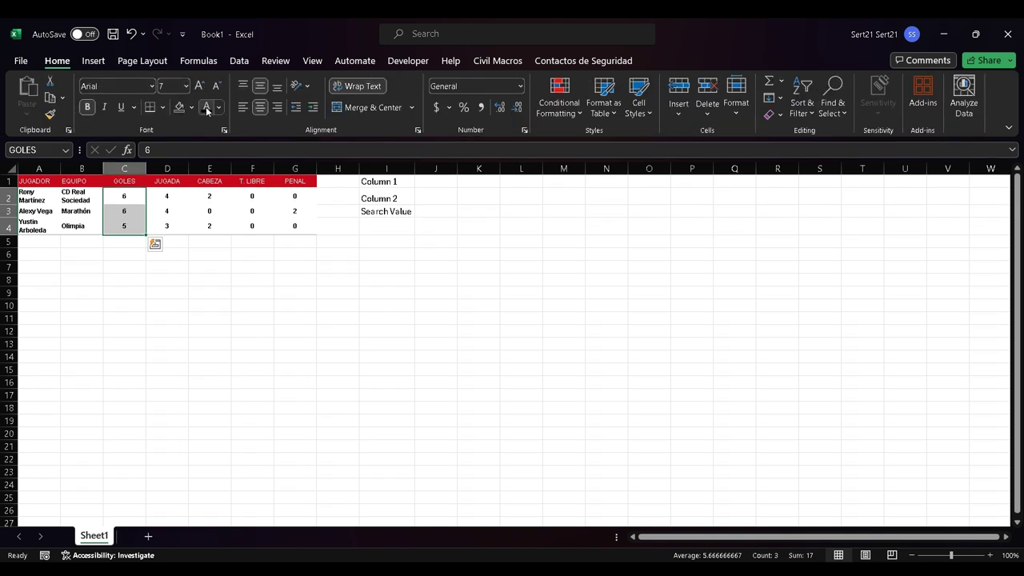
left_click(432, 178)
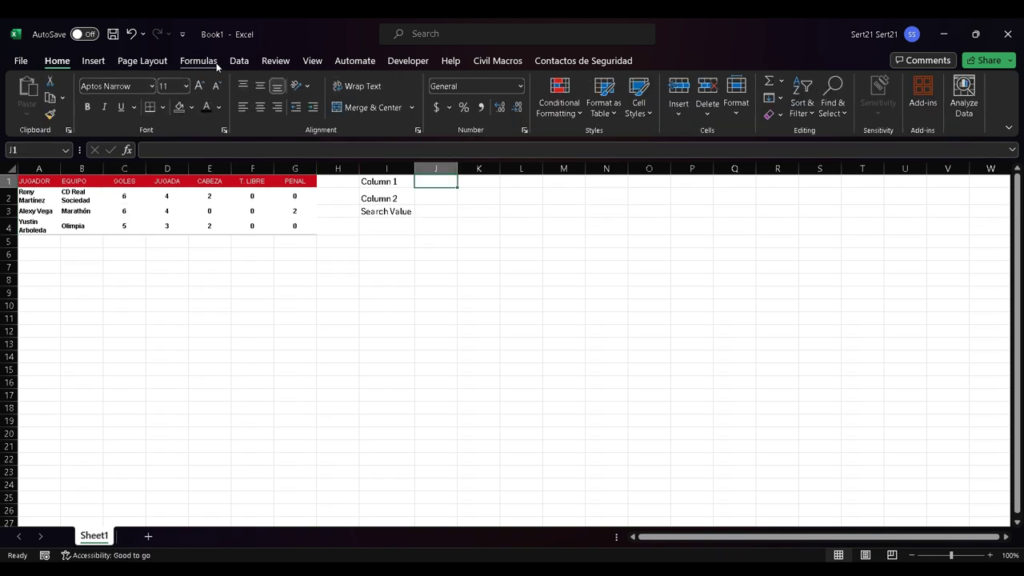
left_click(239, 63)
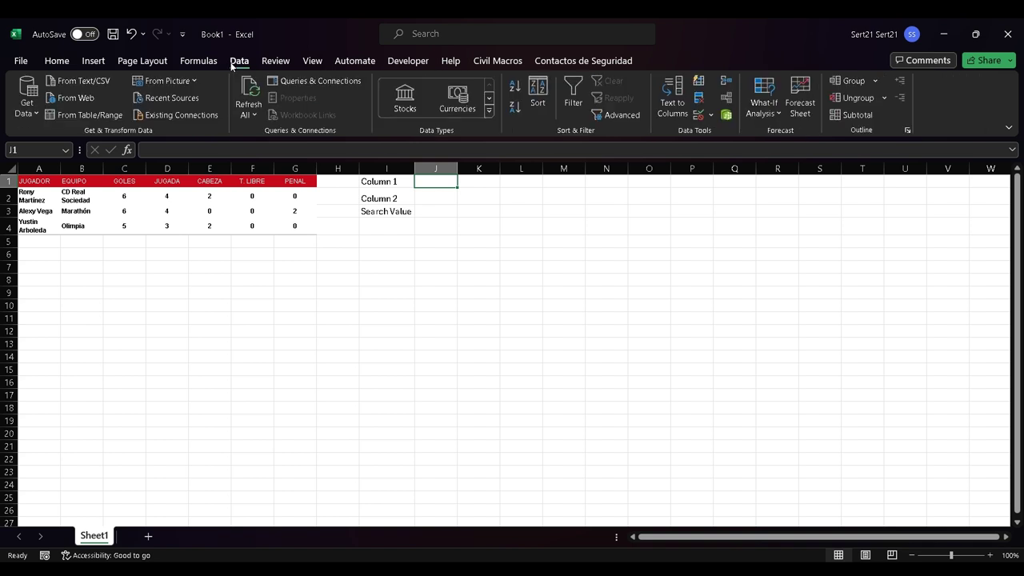
left_click(711, 114)
left_click(719, 129)
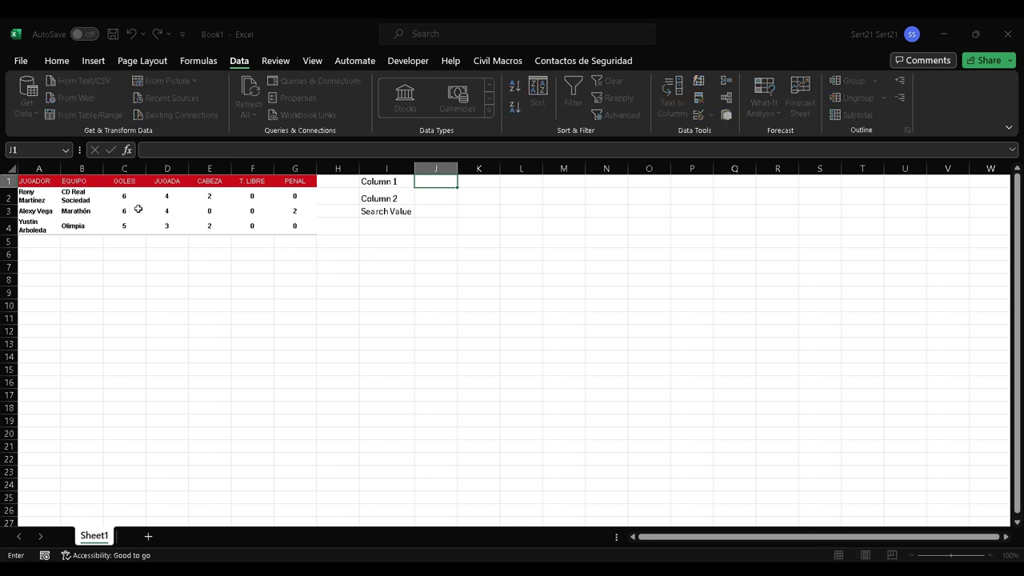
left_click_drag(51, 182, 293, 183)
key("Return")
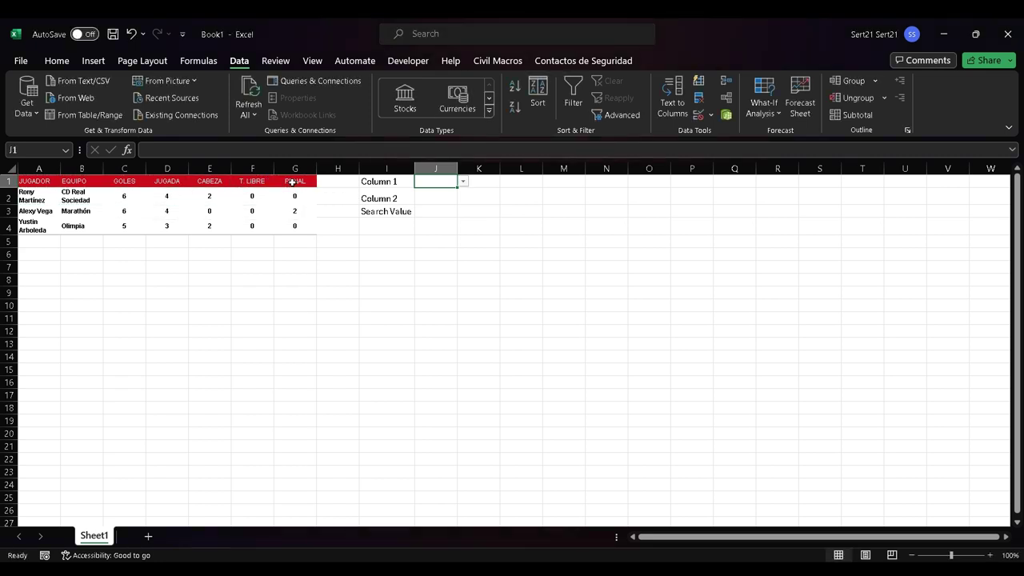
Copy J1's header dropdown into J2.
key("ctrl+c")
key("Down")
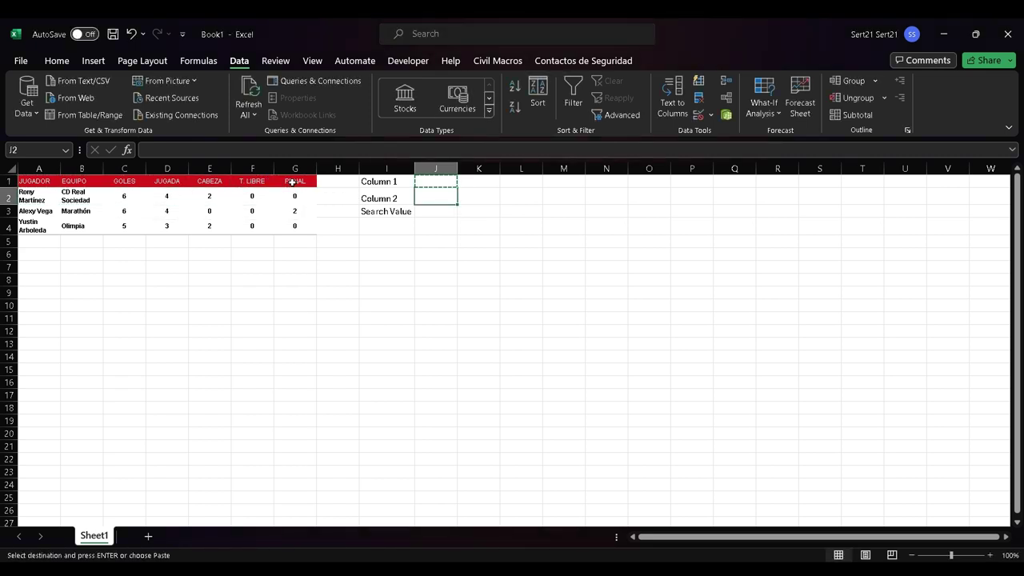
key("ctrl+v")
key("Up")
key("Right")
key("Right")
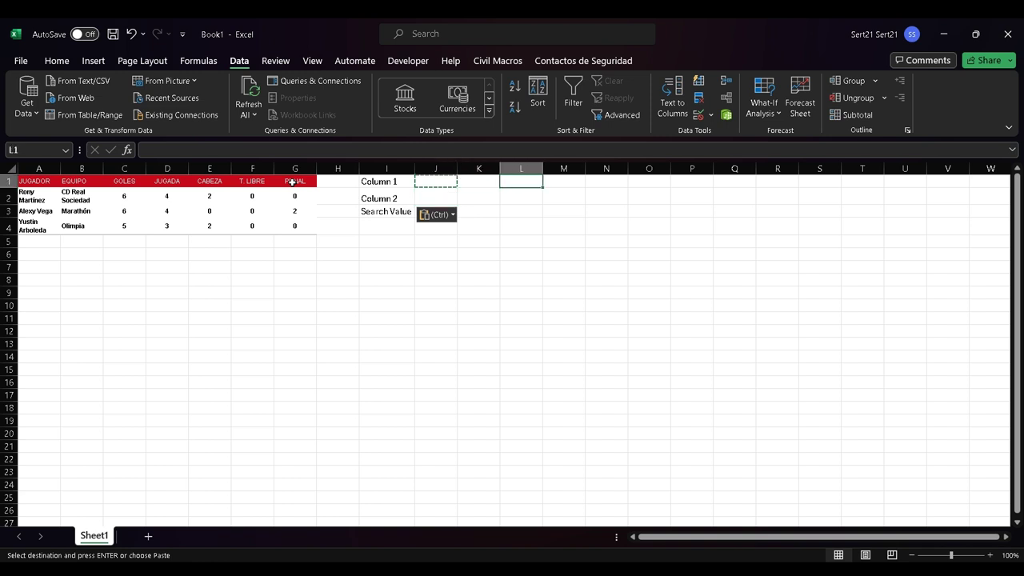
key("Down")
key("Down")
key("Down")
key("Left")
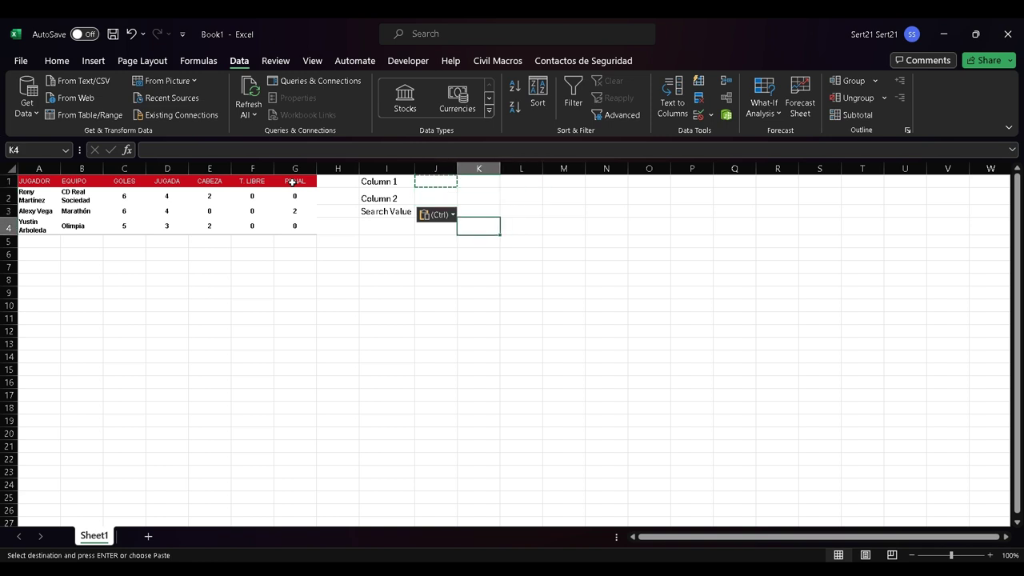
key("Left")
key("Left")
Enter the label 'Result' in cell I4.
type("rESU")
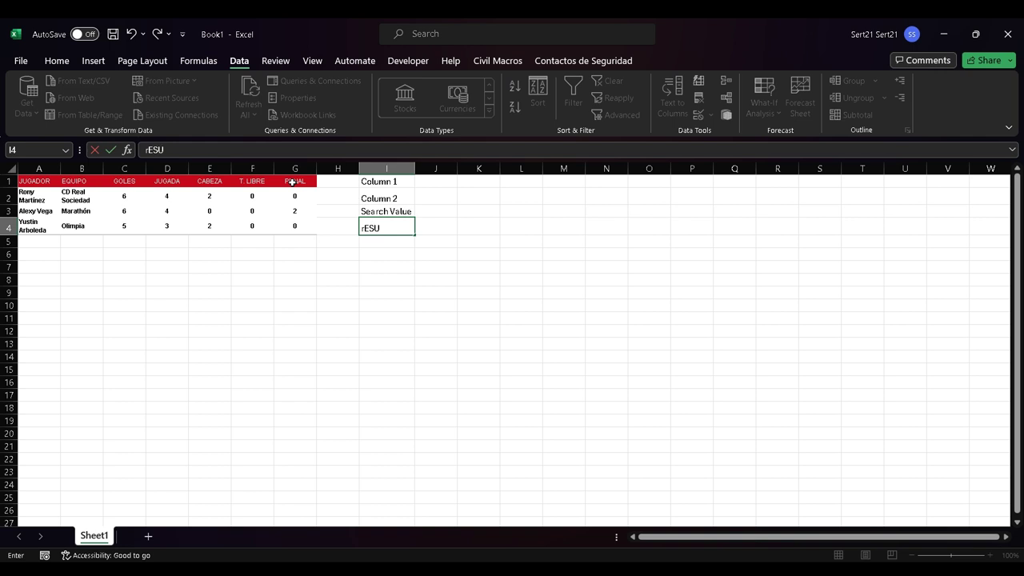
type("LT")
key("Escape")
type("R")
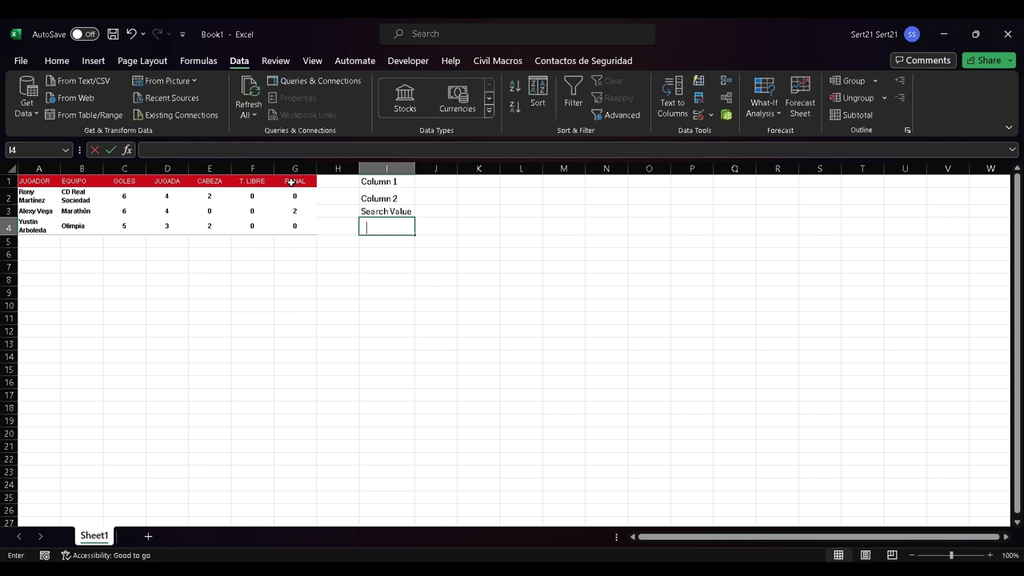
type("esult")
key("Tab")
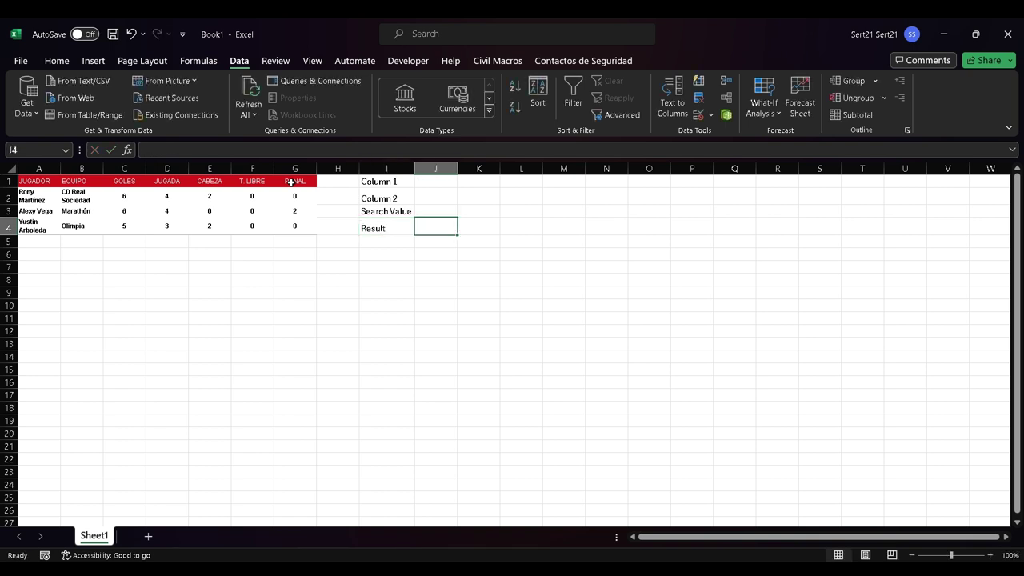
In J4, start =IF(AND(J1<>"",J2<>"",J3<>"") to check all three inputs are filled.
type("=i")
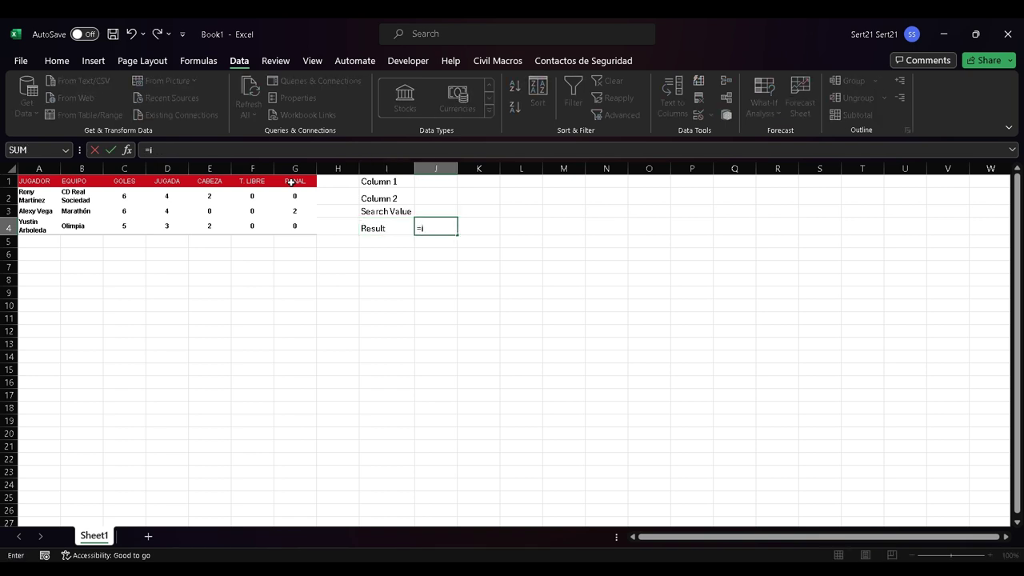
type("f(")
key("Return")
key("Return")
type("a)nd()")
key("F2")
key("Up")
key("Up")
key("Up")
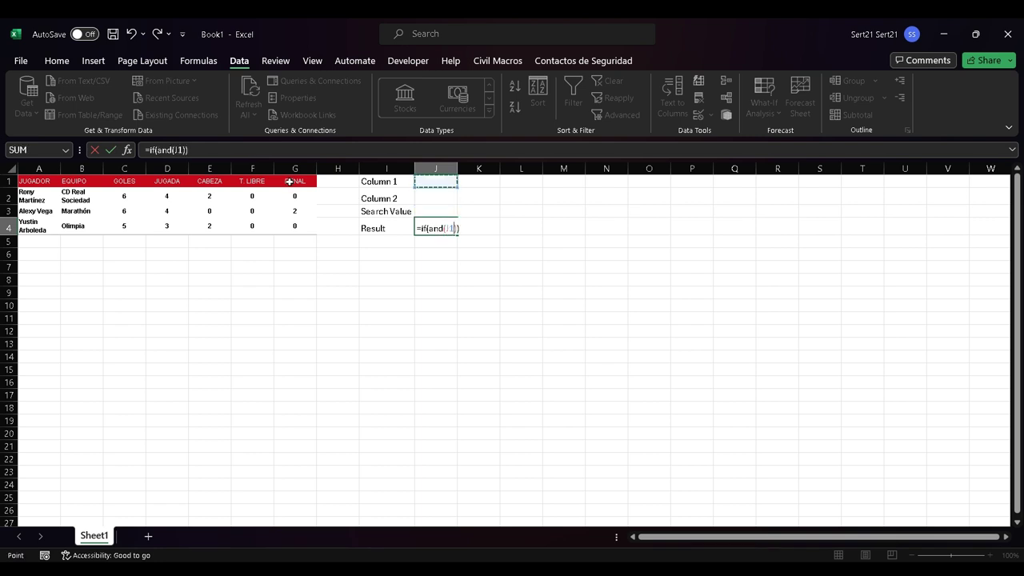
type("<>\"\",")
key("Up")
key("Up")
type("<>\"")
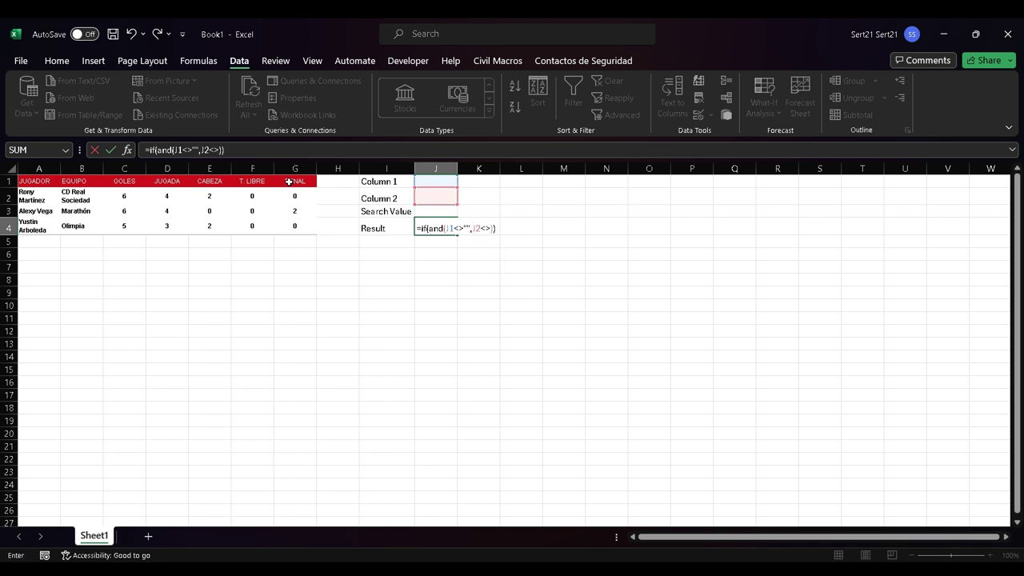
type("\",")
key("Up")
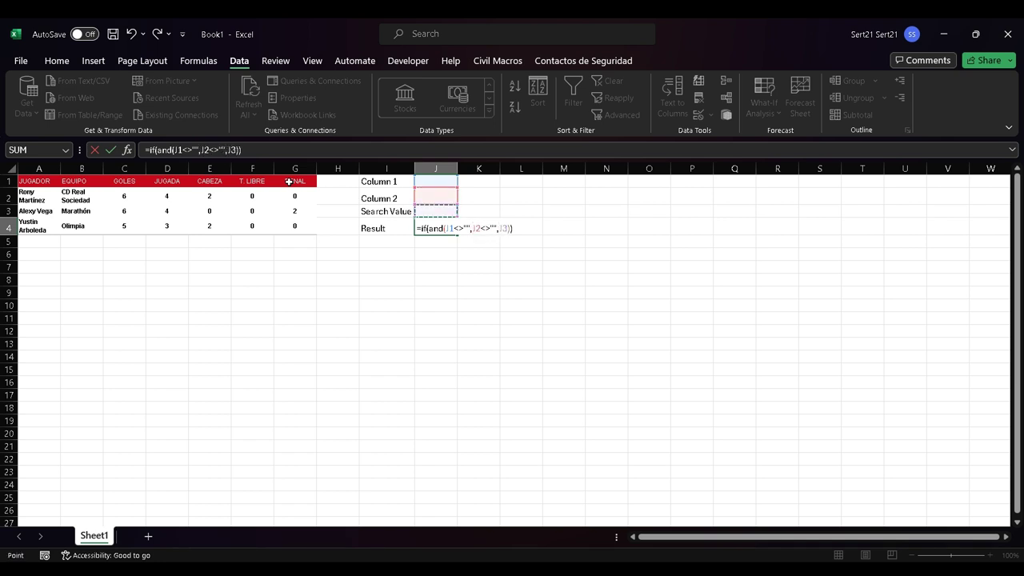
type("<>\"\"")
key("Return")
key("Return")
Add INDEX(INDIRECT(J1)) as the IF's true result.
type(",")
type("index")
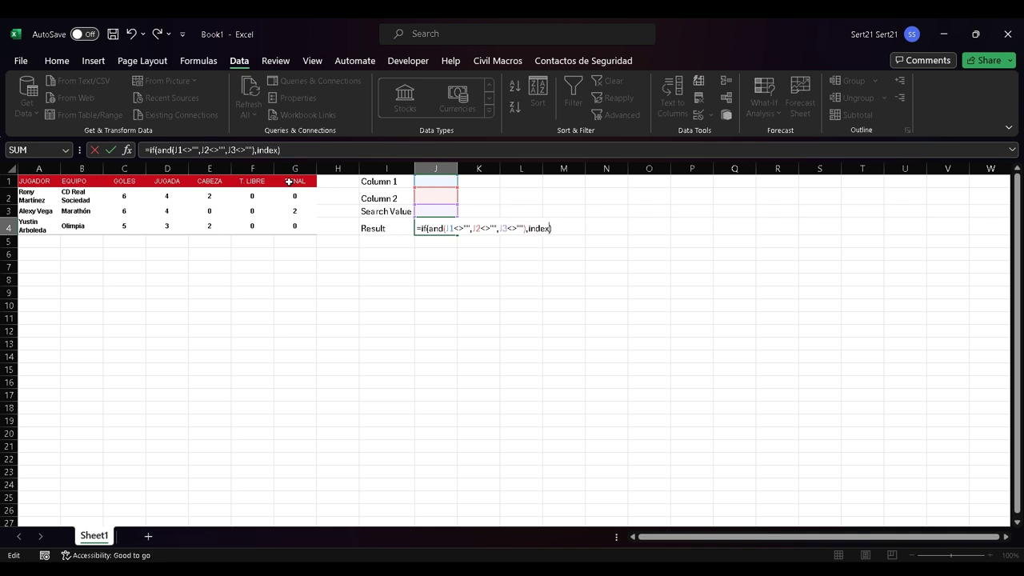
type("()")
key("Left")
type("indirect")
type("()")
key("Up")
key("Up")
key("Up")
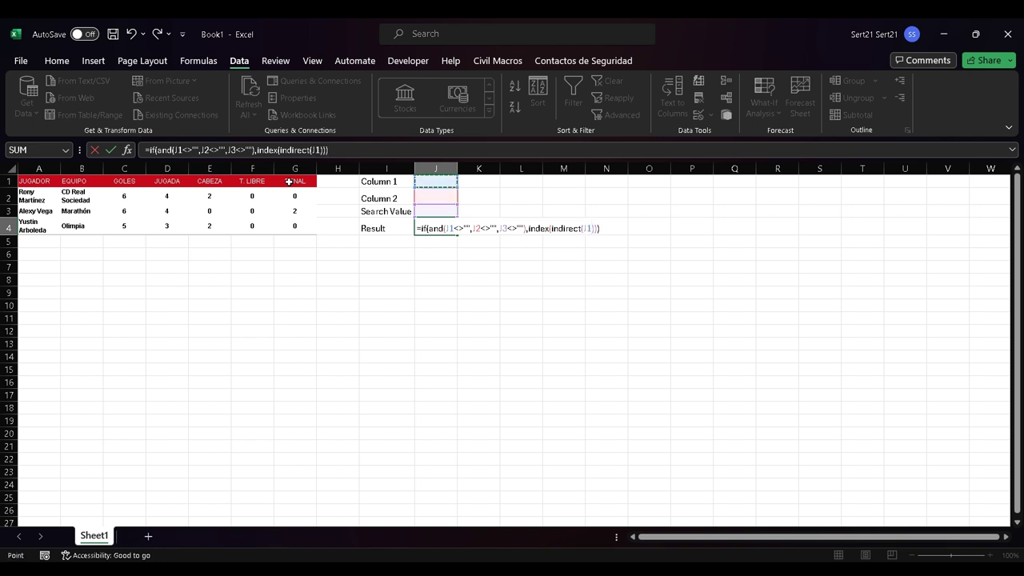
Add a MATCH inside the INDEX using J3 as the lookup value.
key("F2")
key("Right")
type(",ma")
type("tch()")
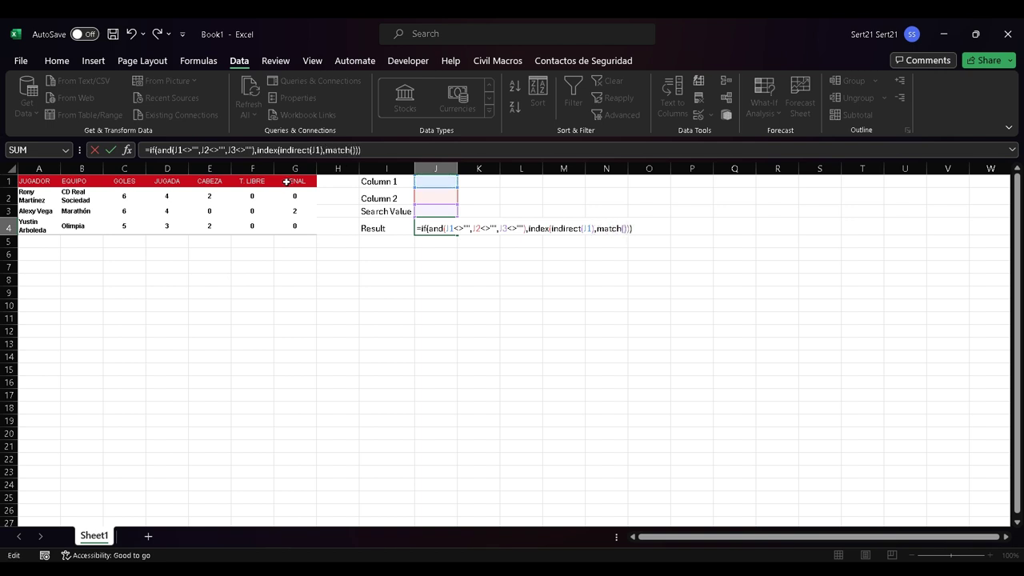
key("F2")
key("Left")
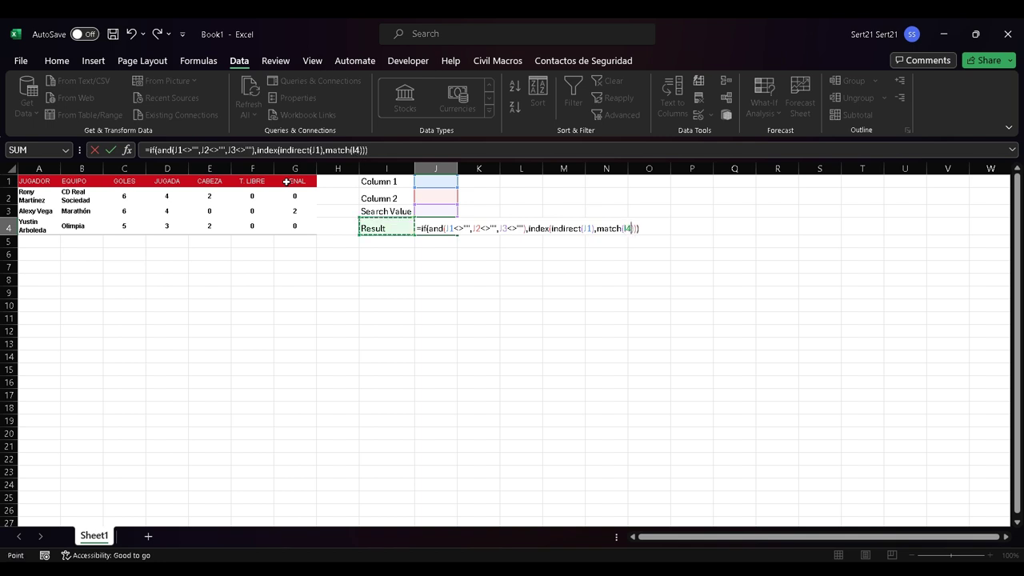
key("Left")
key("Right")
key("Up")
key("Right")
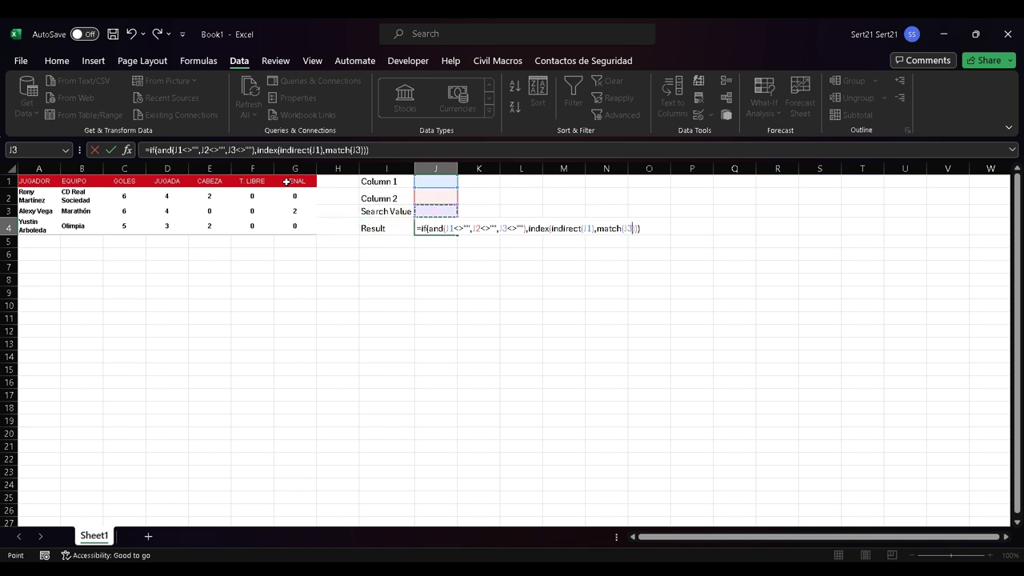
Finish the MATCH with INDIRECT(J2) and match type 0, add the "" fallback, and enter it.
type(",")
type("indirec")
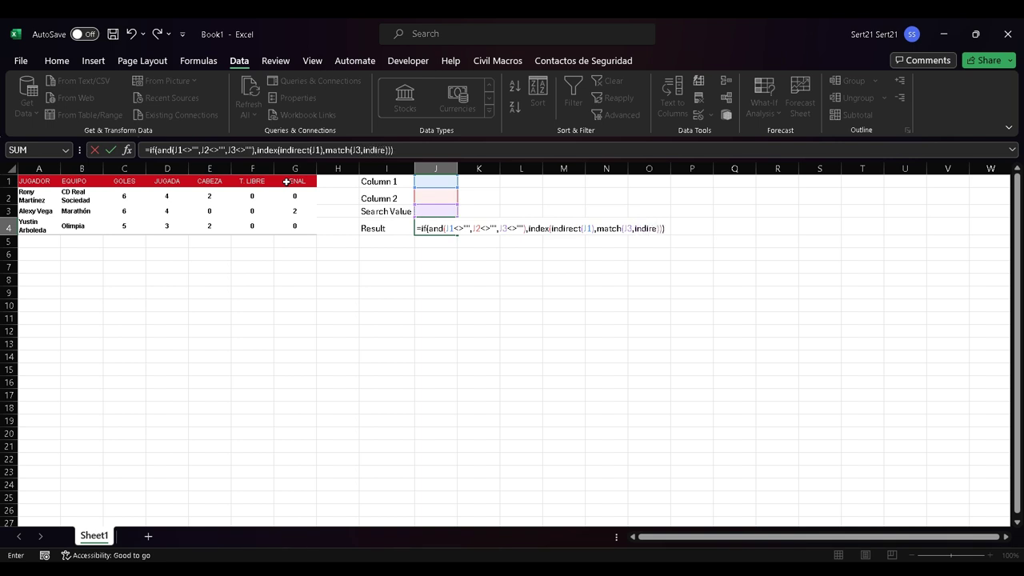
type("t")
type("(")
key("Return")
key("Return")
key("F2")
key("Up")
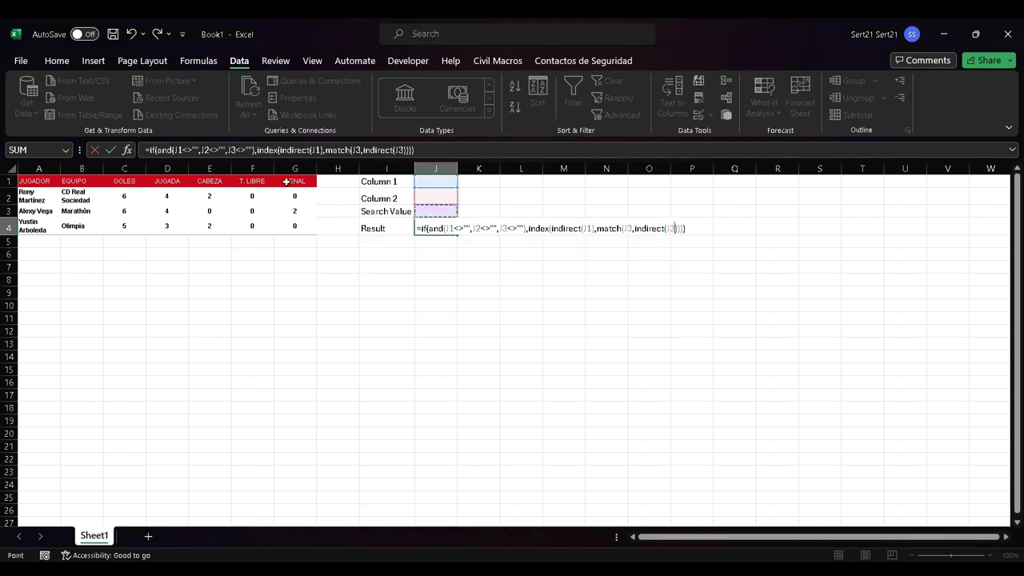
key("Up")
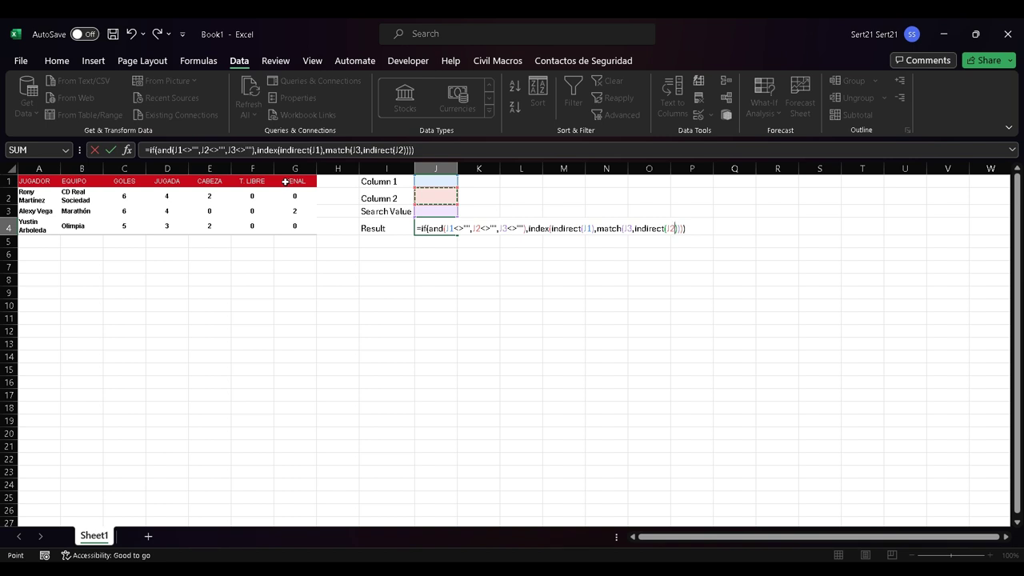
key("F2")
type(",0")
key("Return")
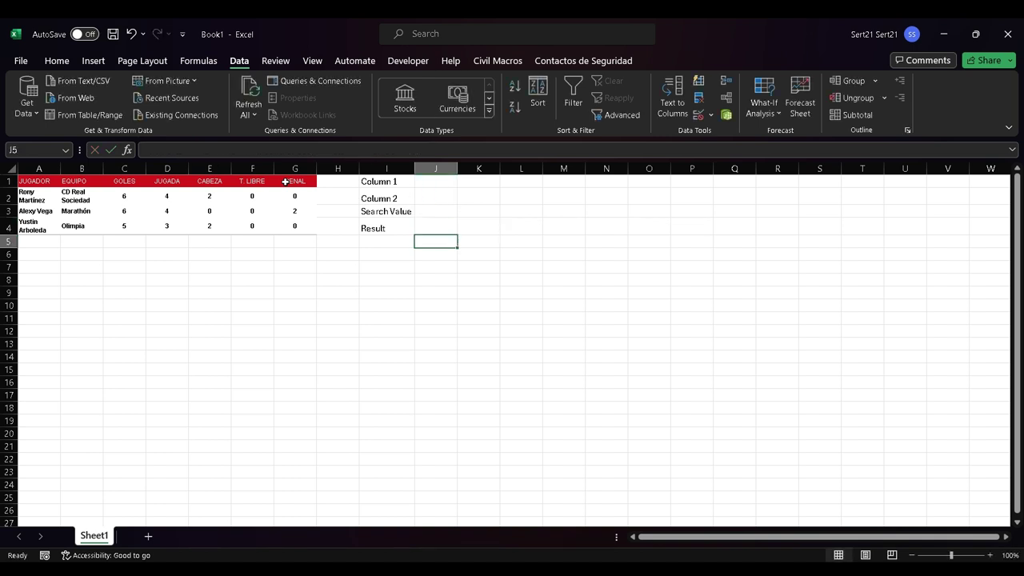
key("Up")
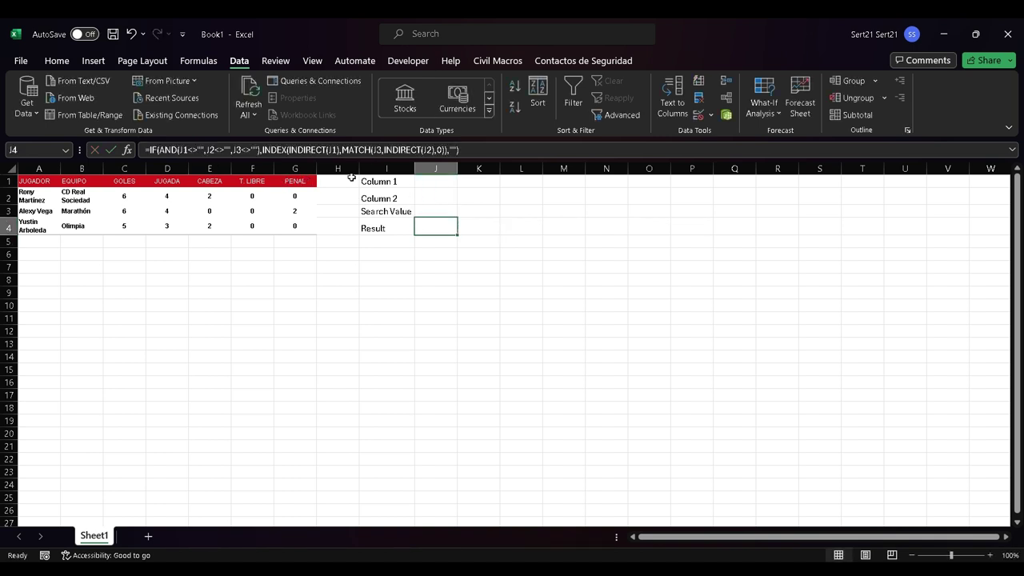
Choose GOLES in J1's dropdown and JUGADOR in J2's dropdown.
left_click(439, 180)
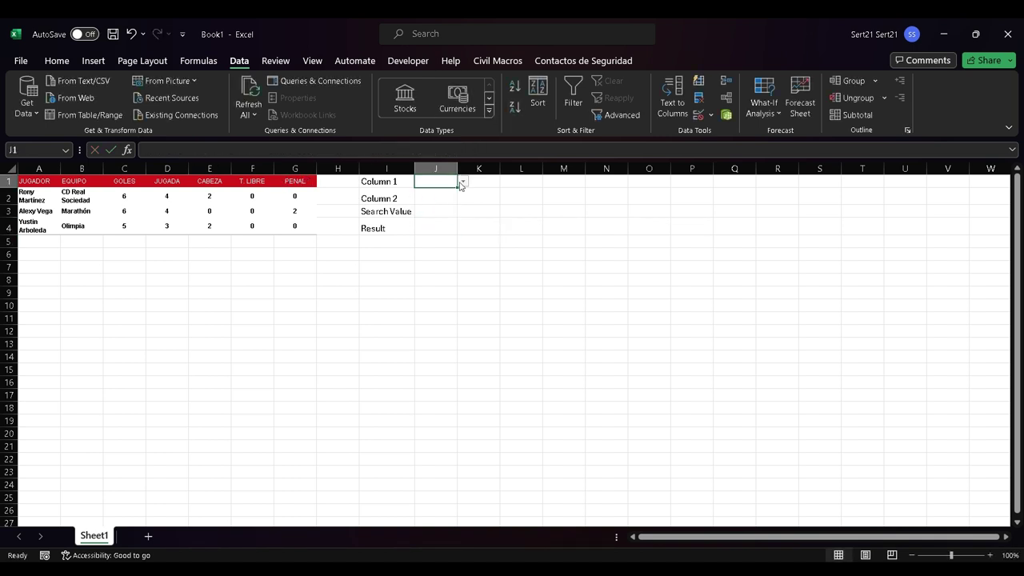
left_click(463, 182)
left_click(450, 196)
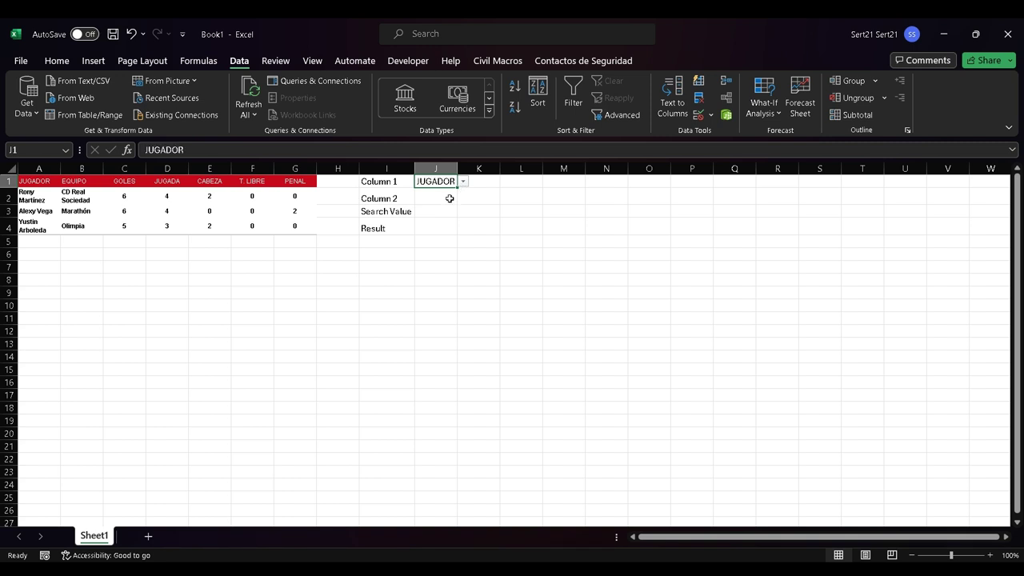
left_click(452, 198)
left_click(453, 181)
left_click(463, 182)
left_click(439, 220)
left_click(445, 199)
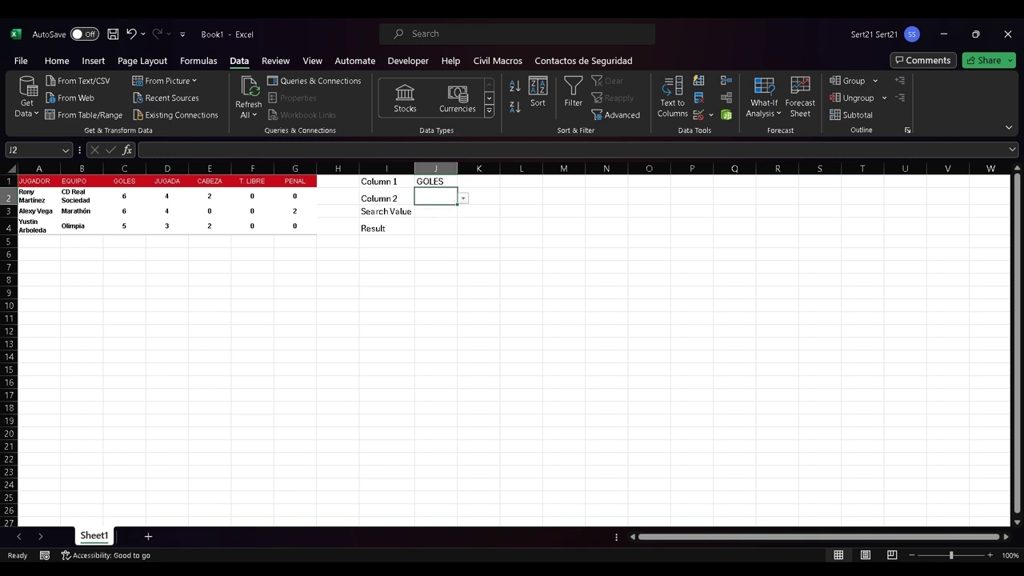
left_click(464, 199)
left_click(455, 212)
Set J3 to =A3 and compare the player in A3 with their GOLES in C3.
left_click(448, 212)
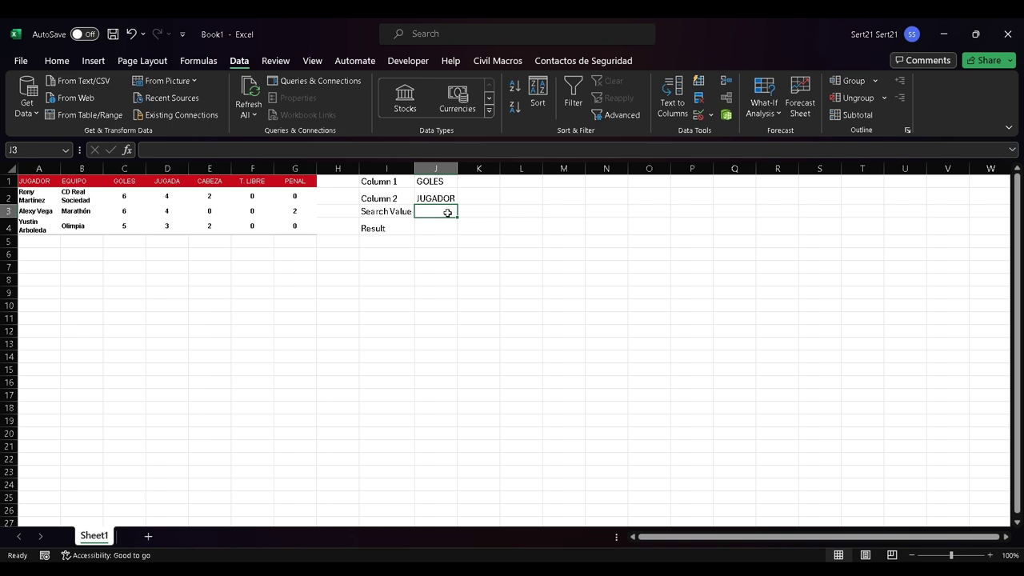
type("=")
key("Left")
key("Left")
key("Left")
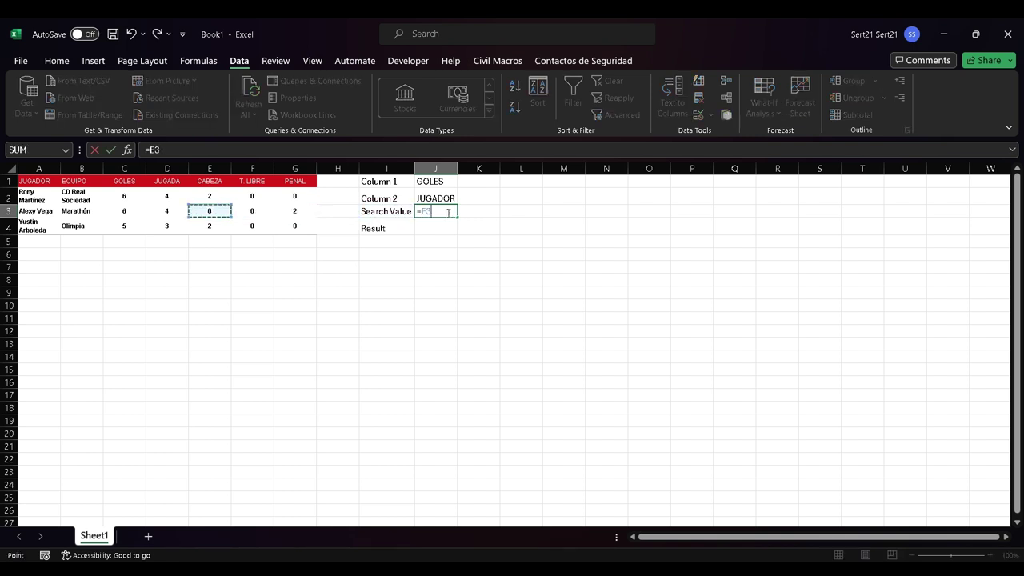
key("Left")
key("Left")
key("Left")
key("Left")
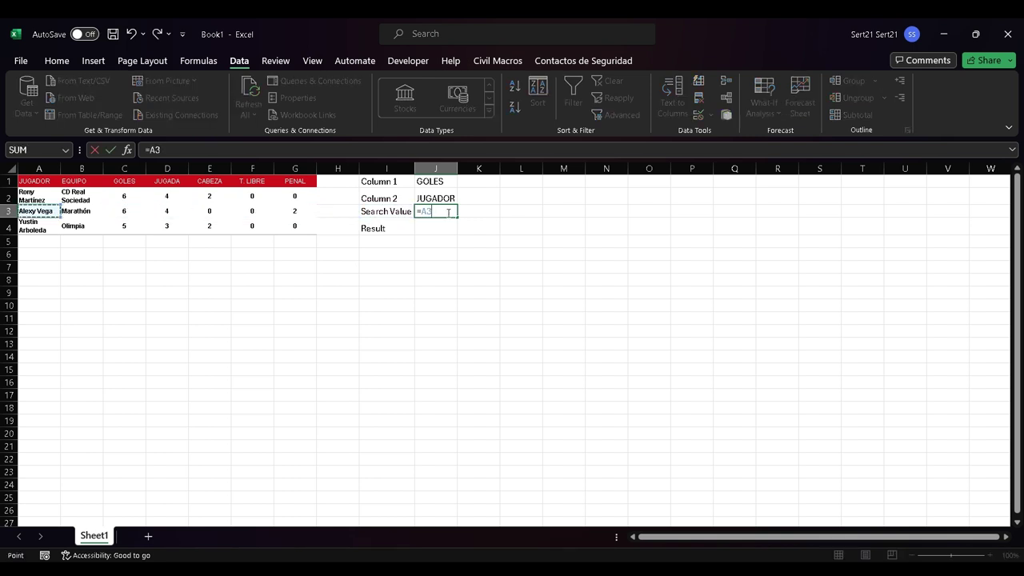
key("Return")
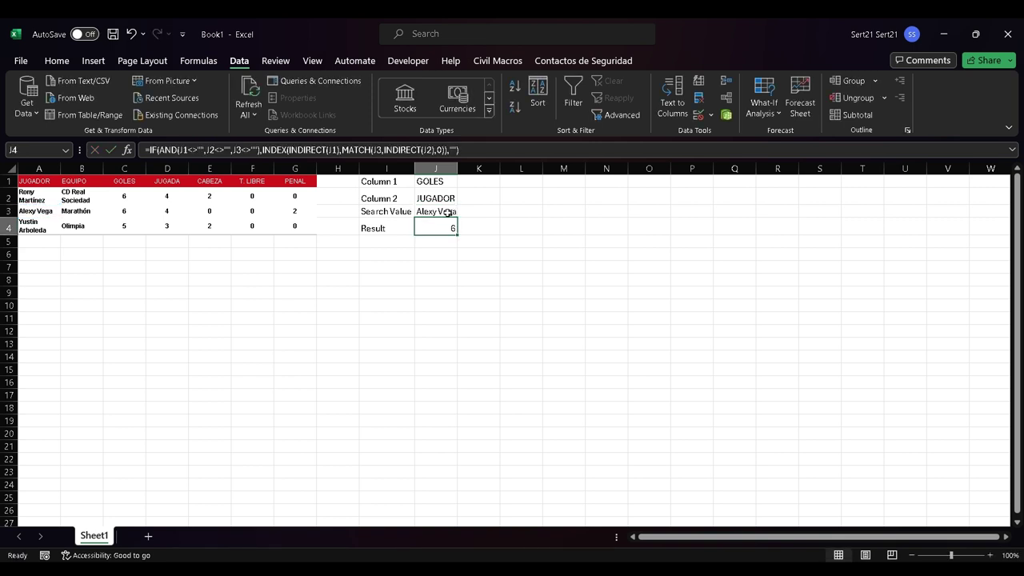
left_click(53, 211)
left_click(121, 214)
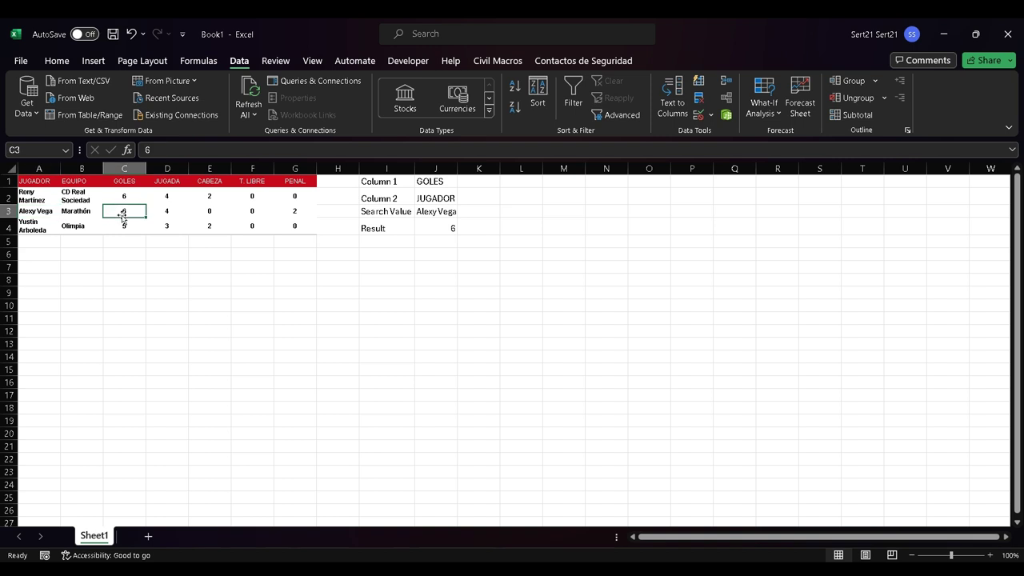
Change J3 to =A4 so the Result shows 5.
left_click(424, 211)
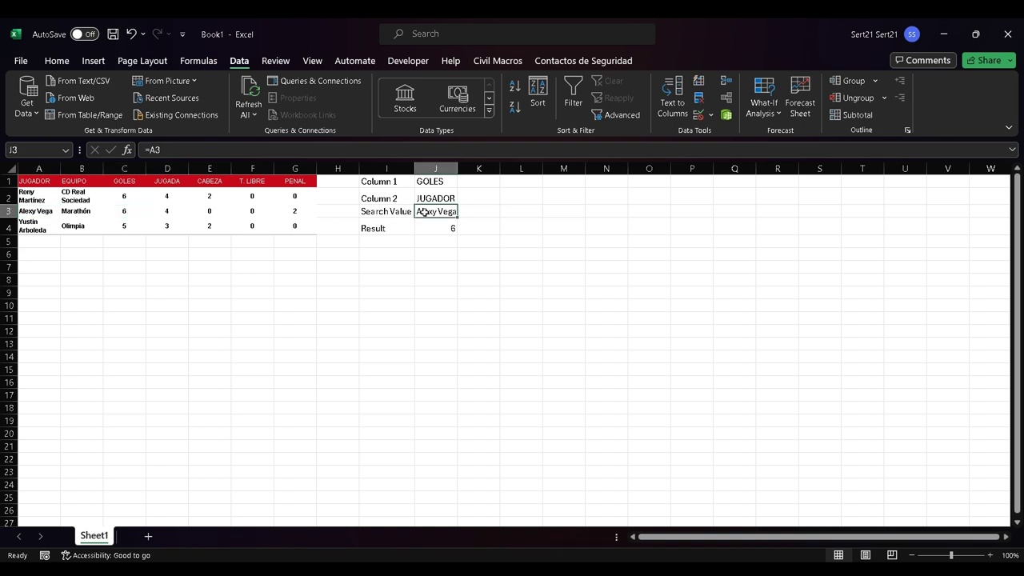
type("=")
key("Left")
key("Left")
key("Left")
key("Left")
key("Left")
key("Left")
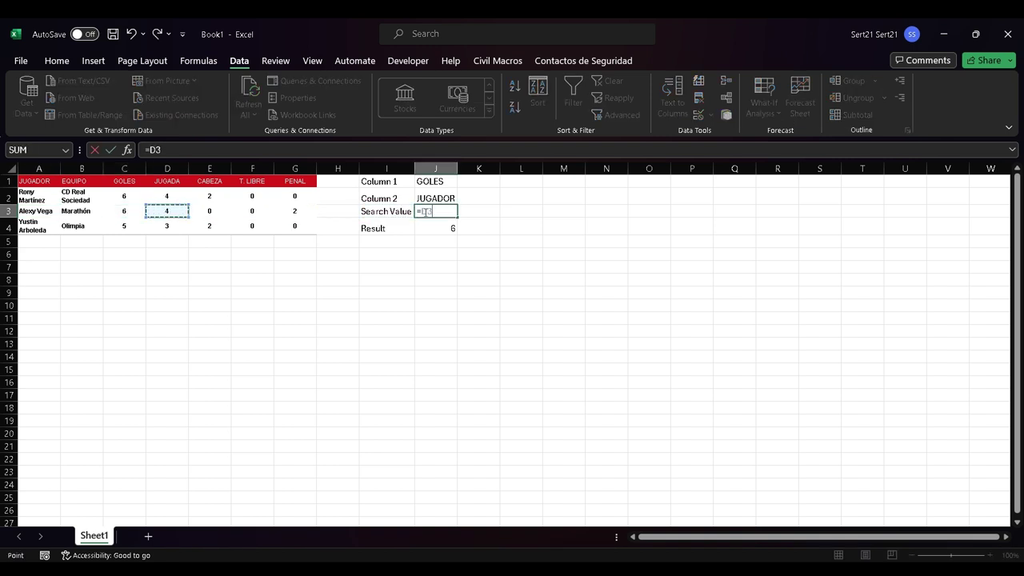
key("Left")
key("Left")
key("Left")
key("Down")
key("Return")
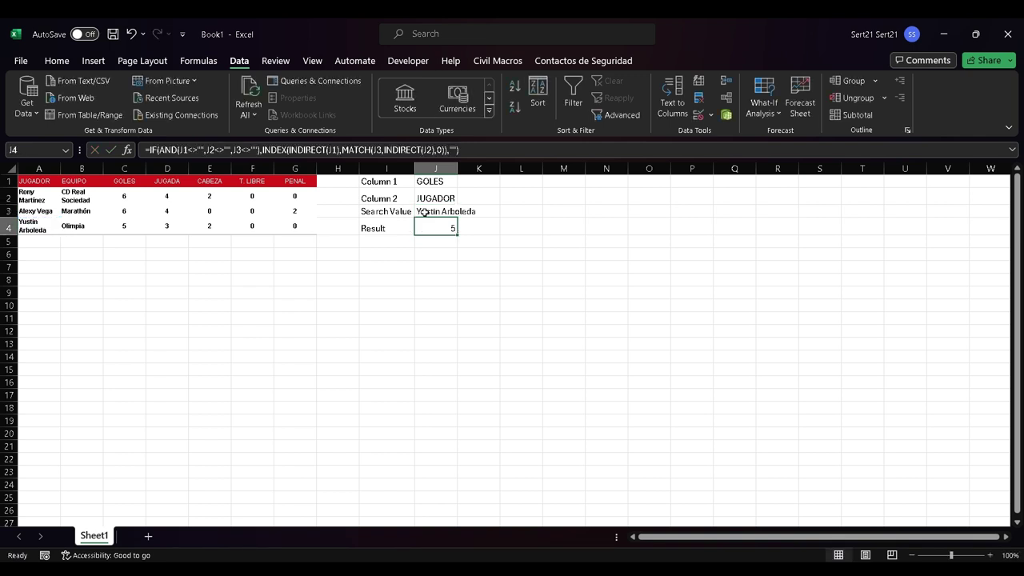
key("Up")
key("Up")
key("Up")
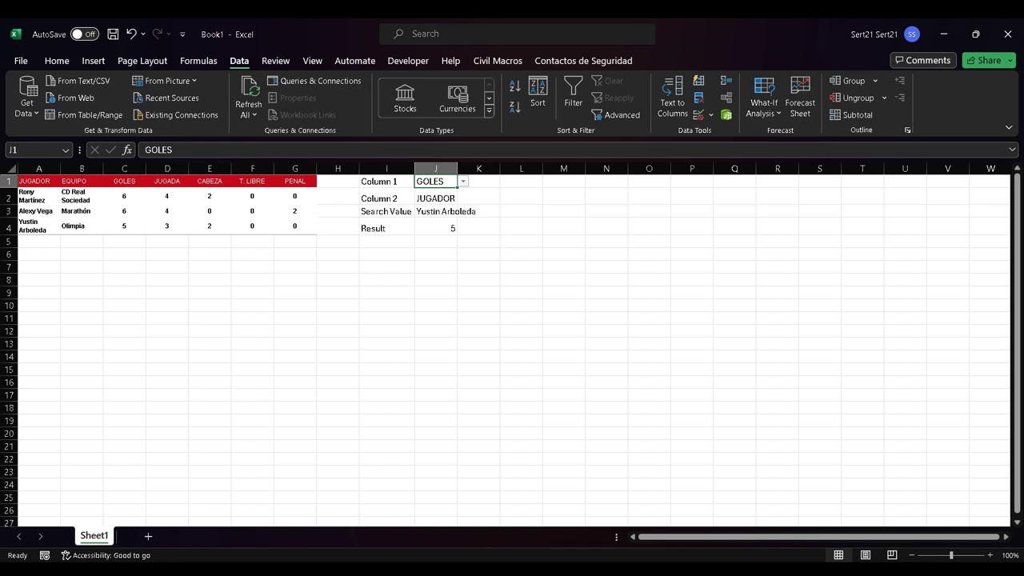
Choose CABEZA in J1's dropdown, changing the Result to 2.
left_click(439, 241)
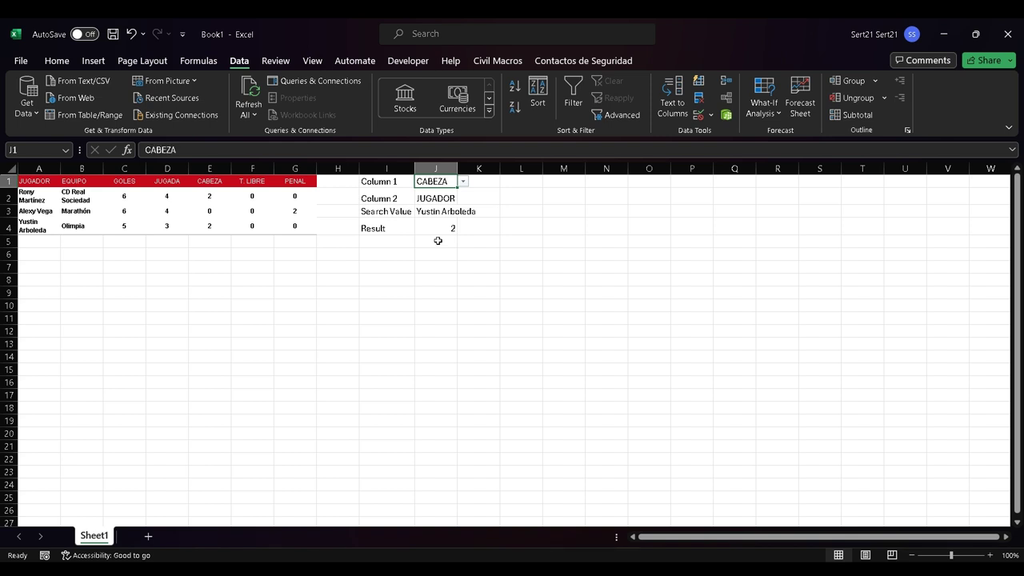